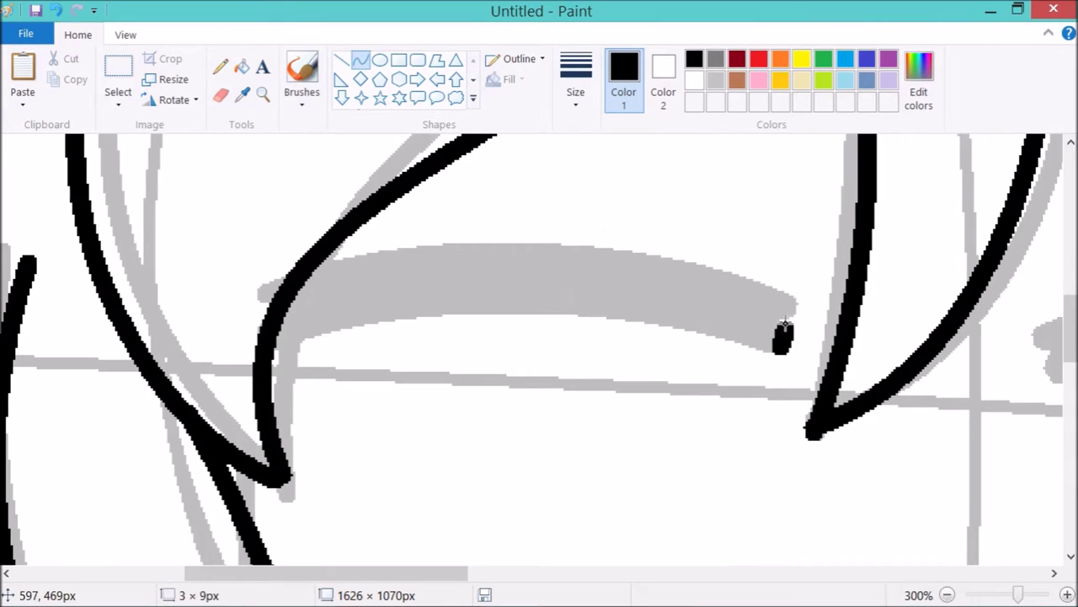
# - Trace the closed left eye's upper and lower edges with black curves and fill the shape with black
pyautogui.moveTo(786, 305)
pyautogui.mouseDown()
pyautogui.moveTo(264, 282)
pyautogui.moveTo(397, 153)
pyautogui.mouseUp()
pyautogui.moveTo(287, 307)
pyautogui.mouseDown()
pyautogui.moveTo(712, 324)
pyautogui.moveTo(785, 344)
pyautogui.mouseUp()
pyautogui.moveTo(531, 328); pyautogui.dragTo(529, 344)
pyautogui.click(242, 67)
pyautogui.click(396, 295)
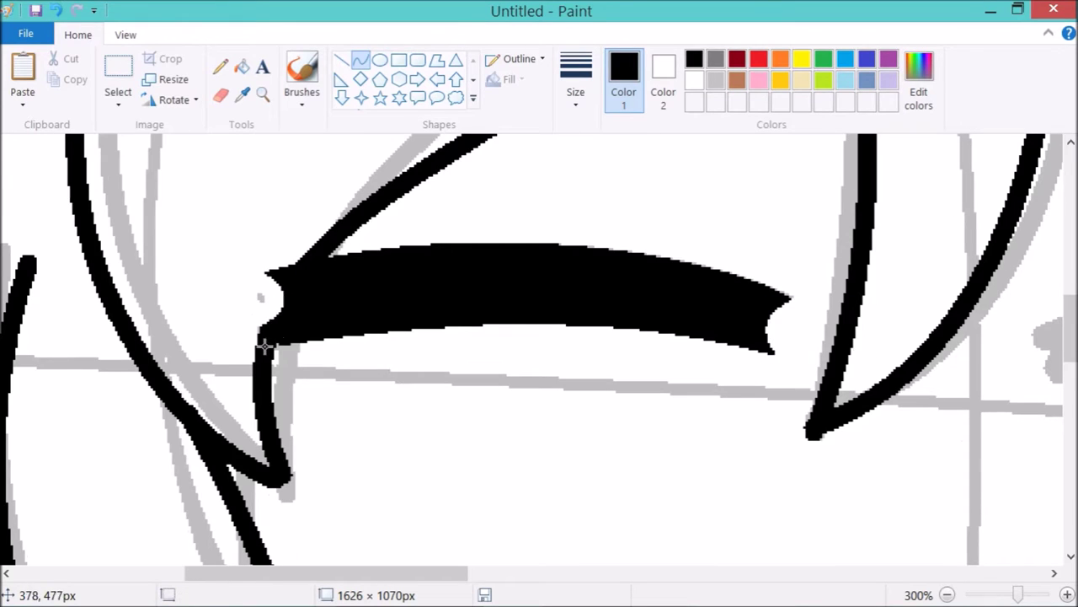
# - Trace the closed right eye's upper and lower edges with black curves and fill the shape with black
pyautogui.moveTo(255, 573); pyautogui.dragTo(477, 573)
pyautogui.moveTo(207, 337); pyautogui.dragTo(736, 331)
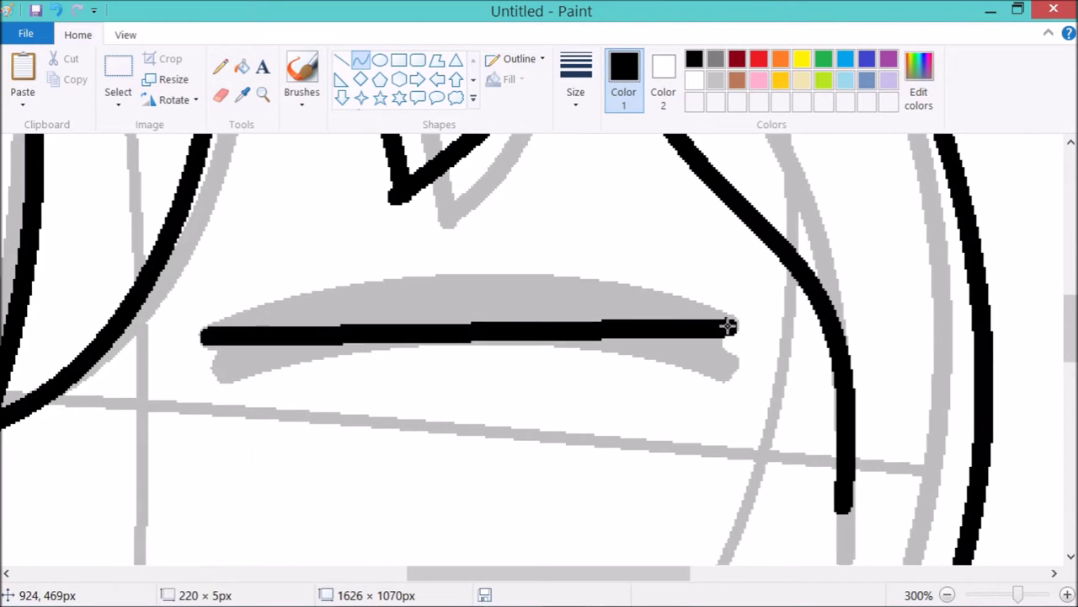
pyautogui.moveTo(590, 328); pyautogui.dragTo(590, 258)
pyautogui.moveTo(219, 377); pyautogui.dragTo(735, 375)
pyautogui.moveTo(624, 320); pyautogui.dragTo(664, 253)
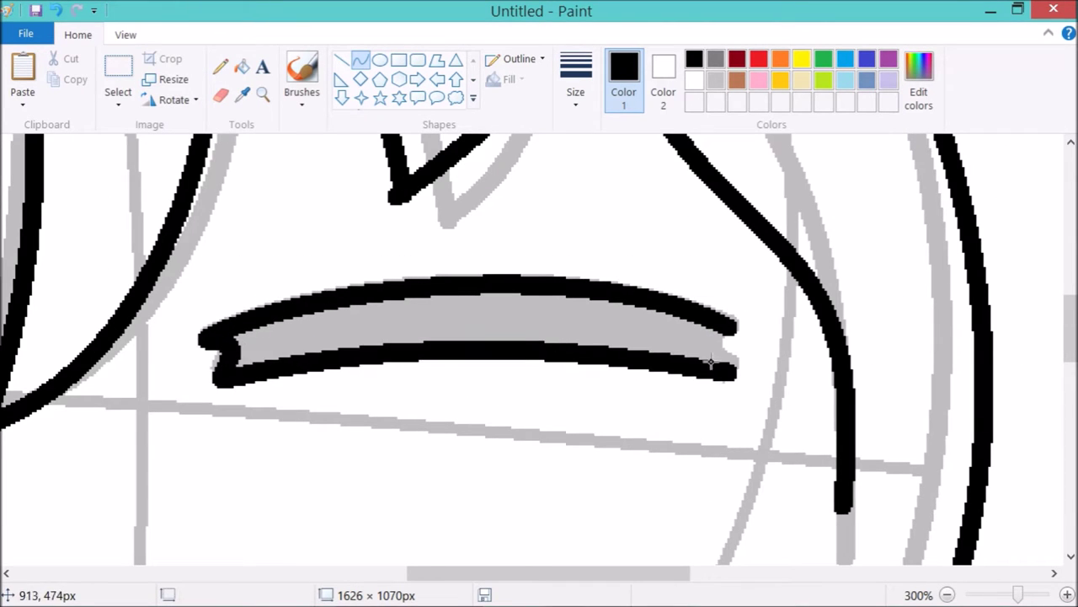
pyautogui.click(242, 66)
pyautogui.click(285, 327)
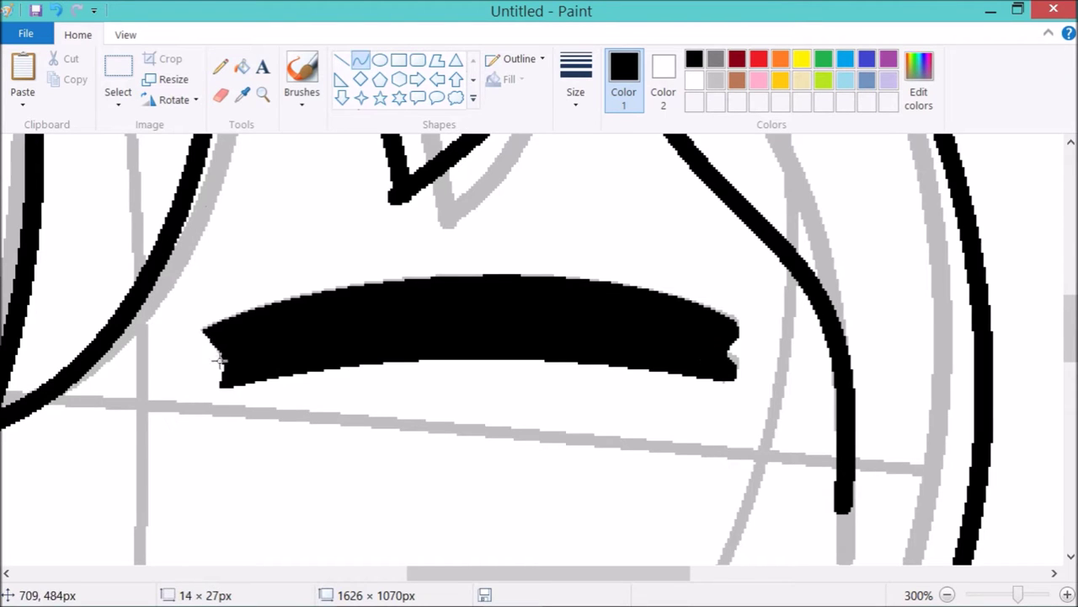
# - Cut a curved notch into the outer end of the right eye
pyautogui.moveTo(749, 372); pyautogui.dragTo(712, 325)
pyautogui.rightClick(714, 347)
pyautogui.click(729, 357)
# - Trace the small smile and the right half of the face outline down to the chin with black curves
pyautogui.scroll(-3, 584, 270)
pyautogui.scroll(2, 325, 357)
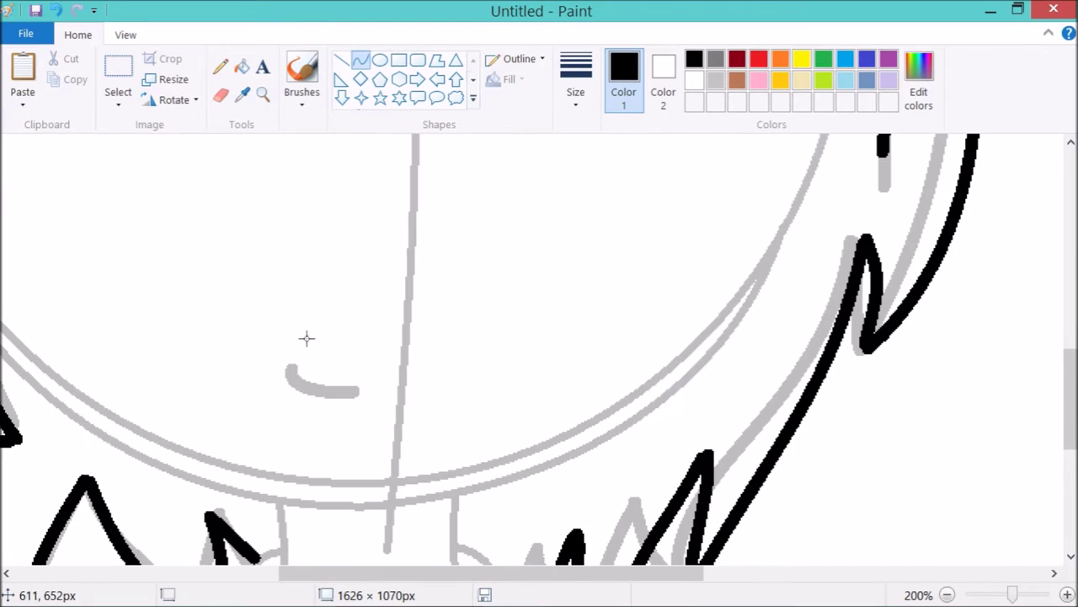
pyautogui.scroll(2, 272, 248)
pyautogui.scroll(1, 847, 211)
pyautogui.moveTo(848, 212); pyautogui.dragTo(699, 472)
pyautogui.scroll(-2, 675, 341)
pyautogui.scroll(-2, 675, 342)
pyautogui.moveTo(361, 397); pyautogui.dragTo(646, 321)
pyautogui.scroll(-1, 645, 321)
pyautogui.scroll(1, 313, 380)
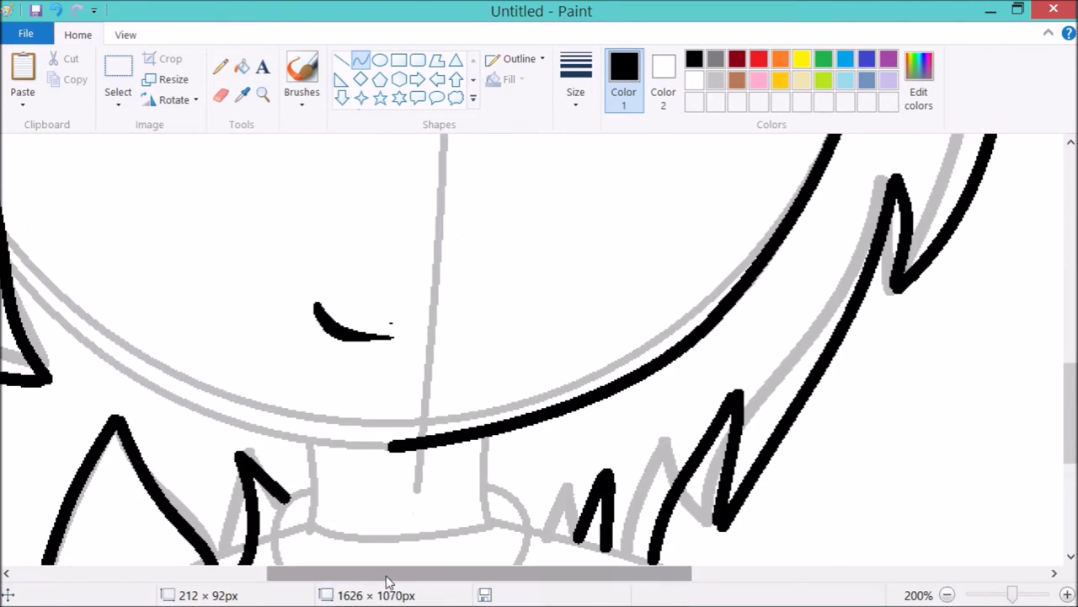
# - Trace the left half of the jaw, both sides of the neck and the collar's curved upper edge in black
pyautogui.scroll(2, 185, 446)
pyautogui.scroll(3, 380, 442)
pyautogui.scroll(-5, 380, 443)
pyautogui.moveTo(402, 228); pyautogui.dragTo(402, 302)
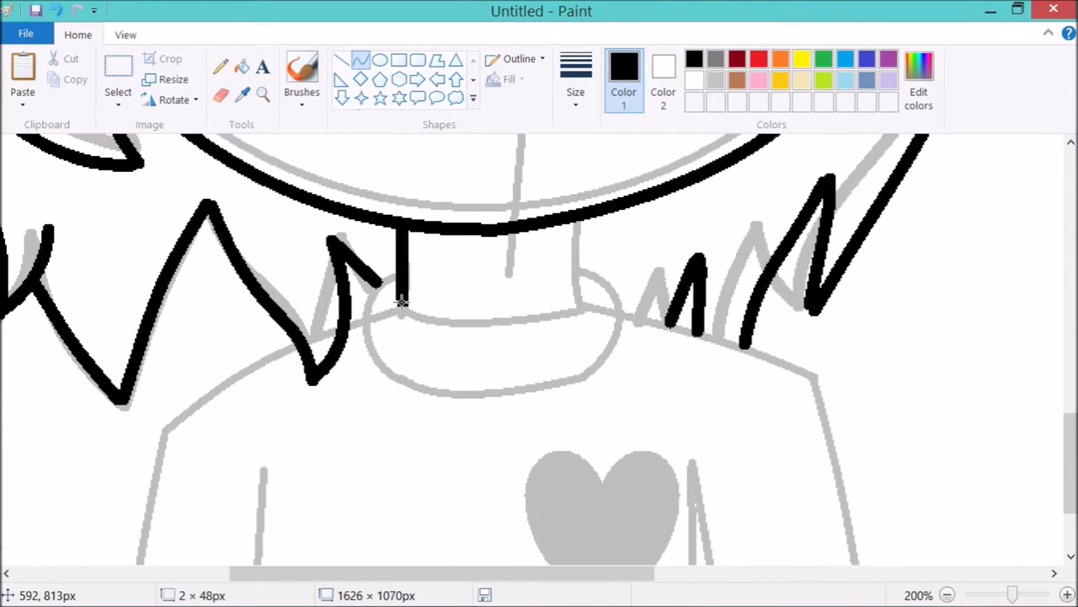
pyautogui.moveTo(554, 309); pyautogui.dragTo(582, 301)
pyautogui.moveTo(493, 313); pyautogui.dragTo(493, 331)
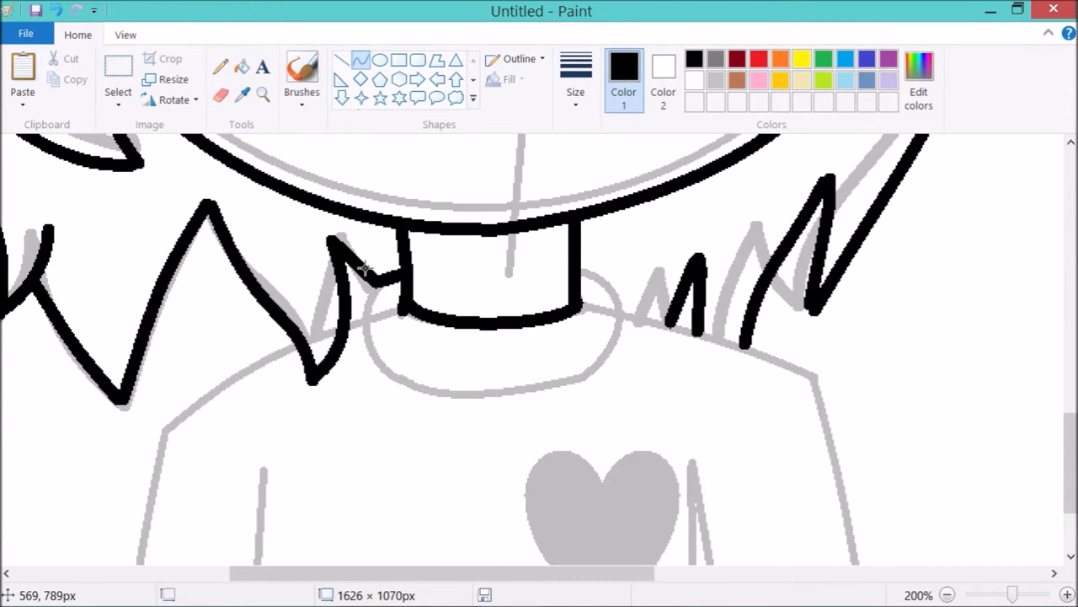
# - Trace the turtleneck collar's lower and right edges and add its vertical rib lines in black
pyautogui.moveTo(374, 362); pyautogui.dragTo(618, 389)
pyautogui.moveTo(497, 376); pyautogui.dragTo(497, 406)
pyautogui.moveTo(618, 389); pyautogui.dragTo(606, 274)
pyautogui.moveTo(614, 333); pyautogui.dragTo(627, 340)
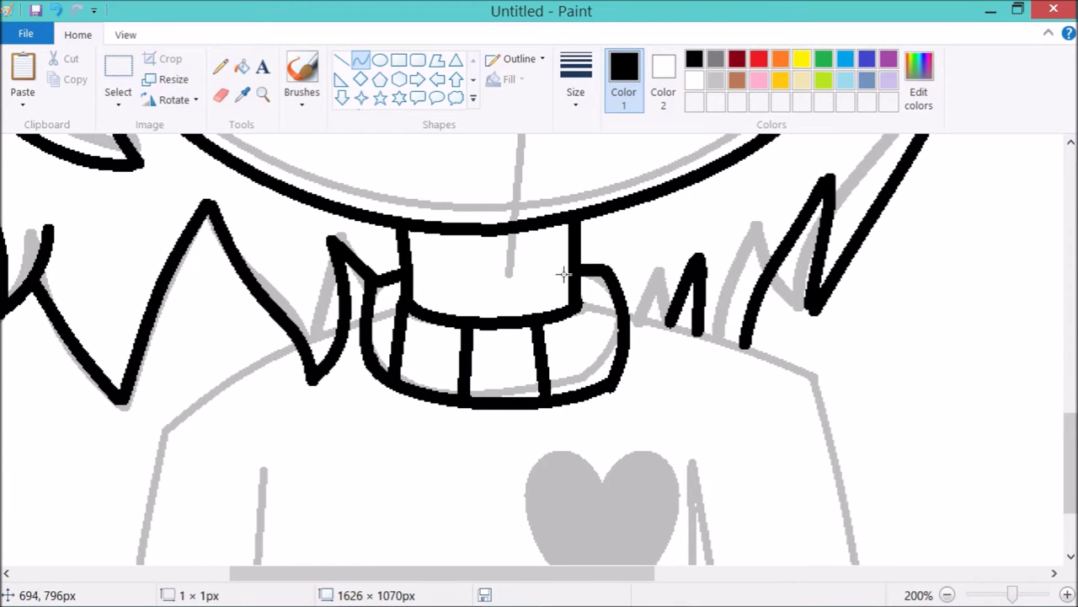
pyautogui.moveTo(578, 308); pyautogui.dragTo(604, 389)
# - Trace both shoulders and the upper outer edges of the sleeves with black curves
pyautogui.scroll(4, 410, 277)
pyautogui.scroll(-5, 349, 277)
pyautogui.moveTo(301, 303)
pyautogui.mouseDown()
pyautogui.moveTo(156, 400)
pyautogui.moveTo(156, 594)
pyautogui.mouseUp()
pyautogui.click(155, 495)
pyautogui.click(155, 496)
pyautogui.moveTo(630, 279)
pyautogui.mouseDown()
pyautogui.moveTo(807, 372)
pyautogui.moveTo(840, 594)
pyautogui.mouseUp()
pyautogui.click(747, 341)
pyautogui.click(809, 370)
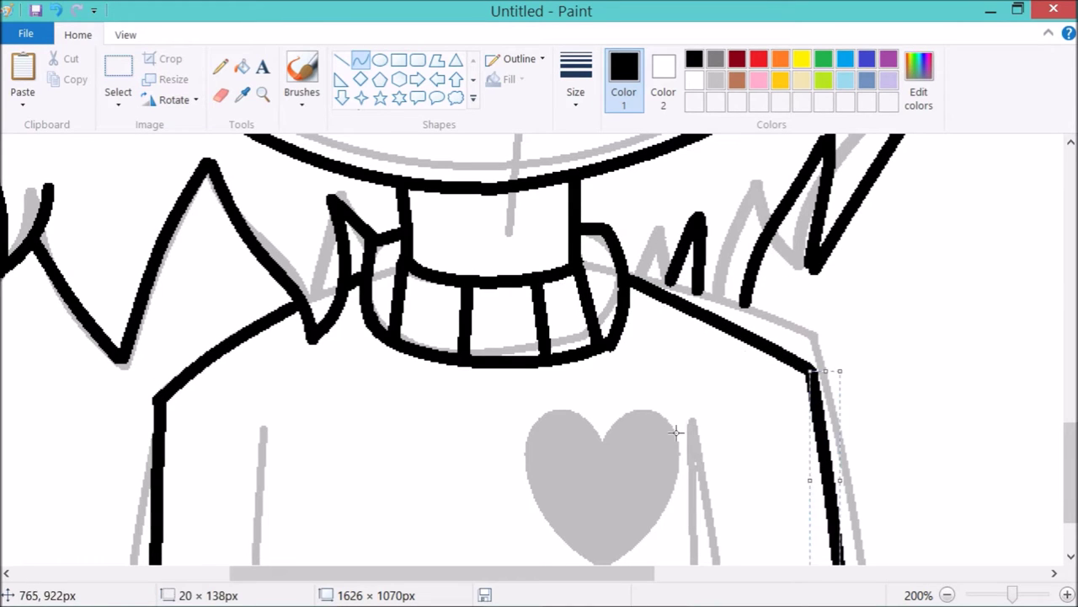
# - Trace the inner sleeve and torso side lines and extend the right sleeve's outer edge to the canvas edge
pyautogui.moveTo(691, 419); pyautogui.dragTo(712, 563)
pyautogui.scroll(-3, 511, 77)
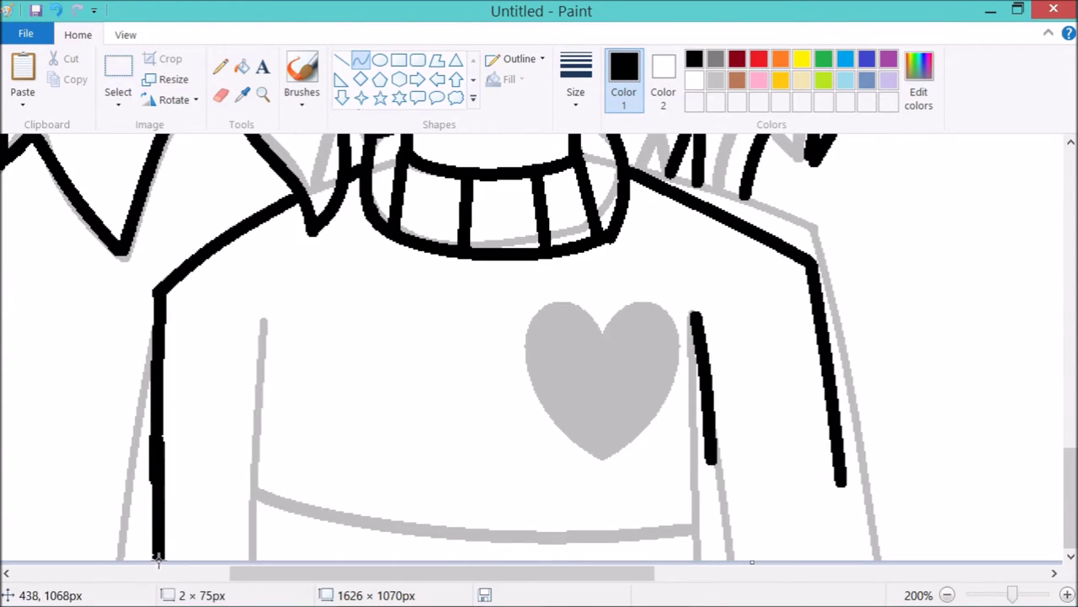
pyautogui.moveTo(263, 322); pyautogui.dragTo(261, 563)
pyautogui.click(257, 481)
pyautogui.click(258, 481)
pyautogui.moveTo(834, 455); pyautogui.dragTo(847, 556)
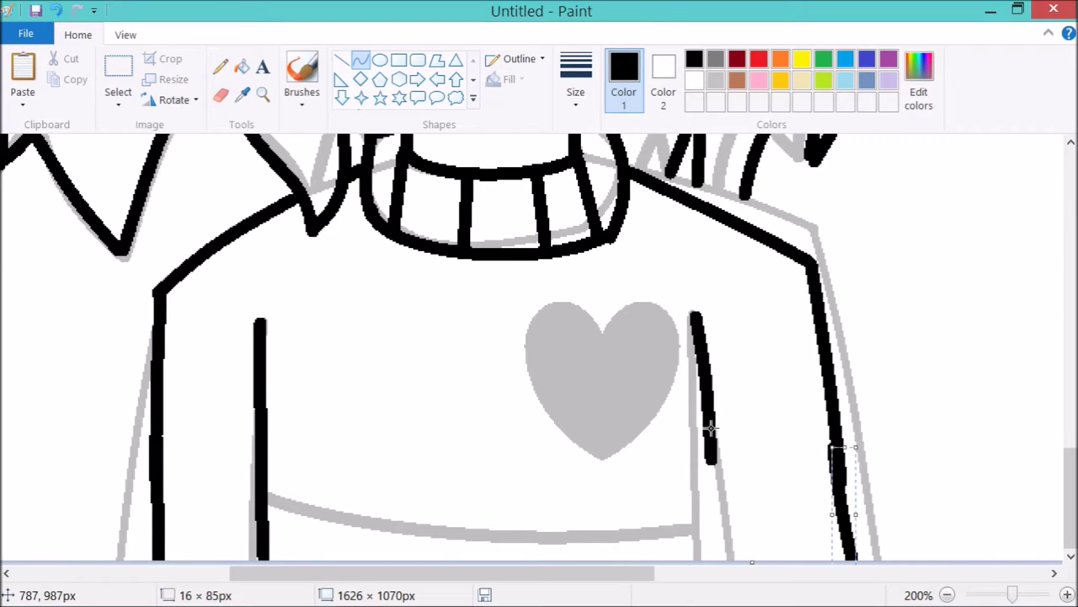
pyautogui.moveTo(711, 428); pyautogui.dragTo(730, 556)
pyautogui.moveTo(690, 320); pyautogui.dragTo(711, 557)
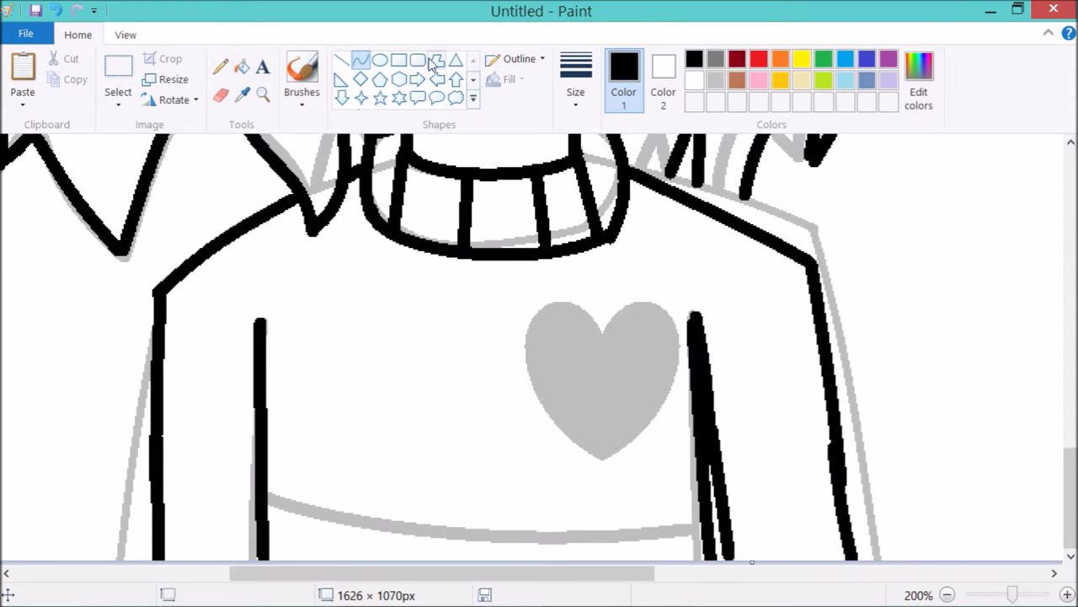
# - Draw a thin black heart shape over the grey heart on the sweater's chest
pyautogui.click(473, 79)
pyautogui.click(341, 100)
pyautogui.moveTo(510, 287)
pyautogui.mouseDown()
pyautogui.moveTo(683, 469)
pyautogui.moveTo(518, 291)
pyautogui.mouseUp()
pyautogui.click(663, 80)
pyautogui.click(695, 59)
pyautogui.click(541, 59)
pyautogui.click(657, 95)
pyautogui.click(695, 80)
pyautogui.click(542, 59)
pyautogui.click(538, 108)
pyautogui.click(531, 59)
pyautogui.click(509, 79)
pyautogui.click(539, 125)
pyautogui.moveTo(684, 462); pyautogui.dragTo(558, 325)
# - Trace the sweater's hem between the sleeves as a thin black curve
pyautogui.click(472, 60)
pyautogui.click(342, 59)
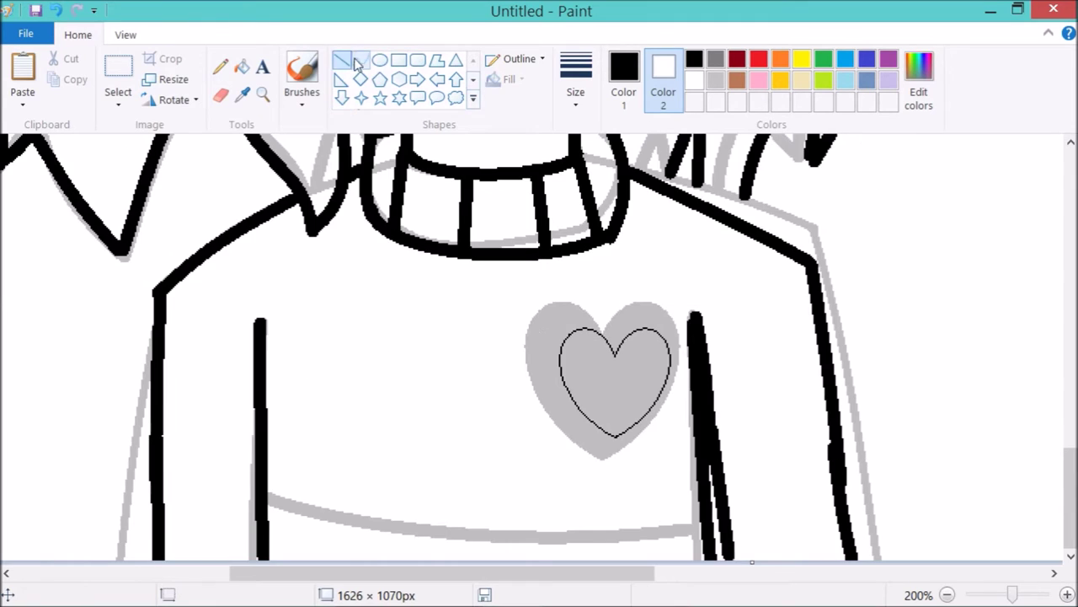
pyautogui.moveTo(477, 512); pyautogui.dragTo(477, 534)
# - Taper the upper tip of the hair strand on the left side of the face with white curves
pyautogui.scroll(-1, 477, 534)
pyautogui.scroll(1, 390, 257)
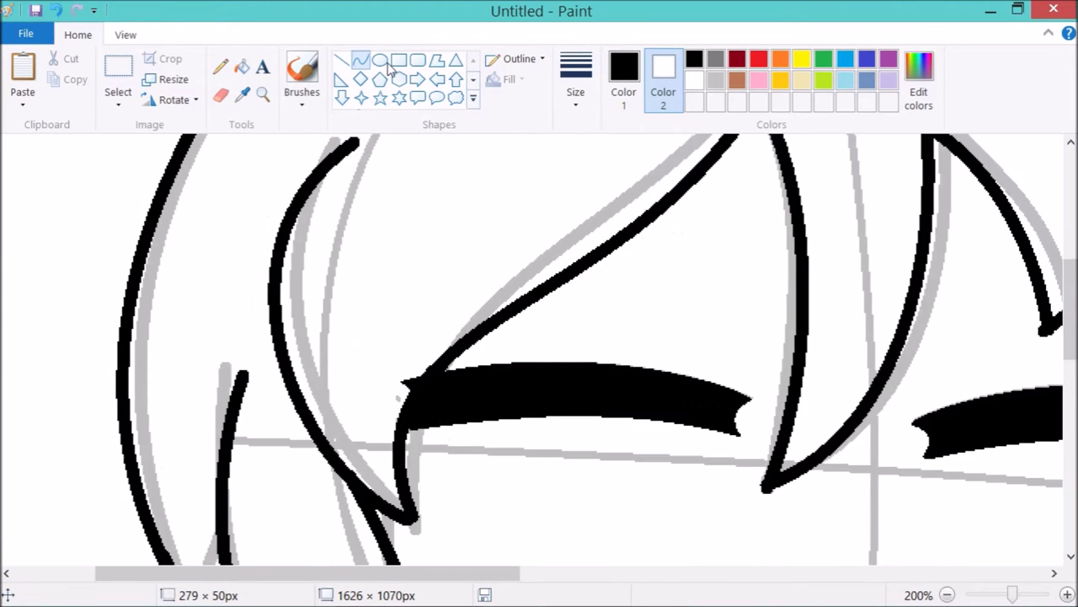
pyautogui.scroll(2, 390, 257)
pyautogui.scroll(-3, 251, 260)
pyautogui.moveTo(256, 240); pyautogui.dragTo(246, 467)
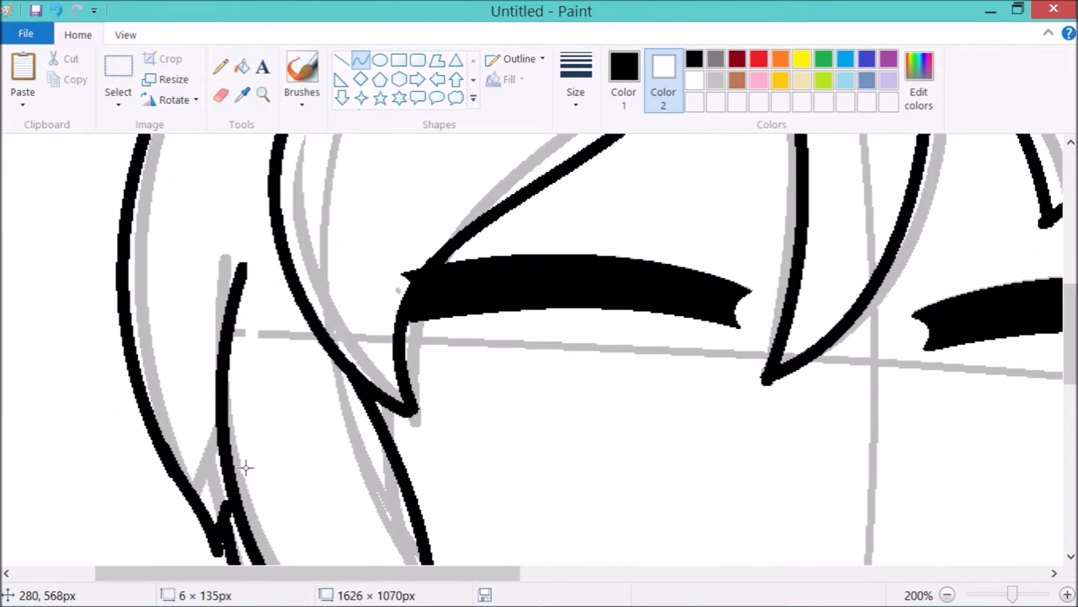
pyautogui.moveTo(239, 286); pyautogui.dragTo(233, 332)
pyautogui.scroll(-3, 195, 299)
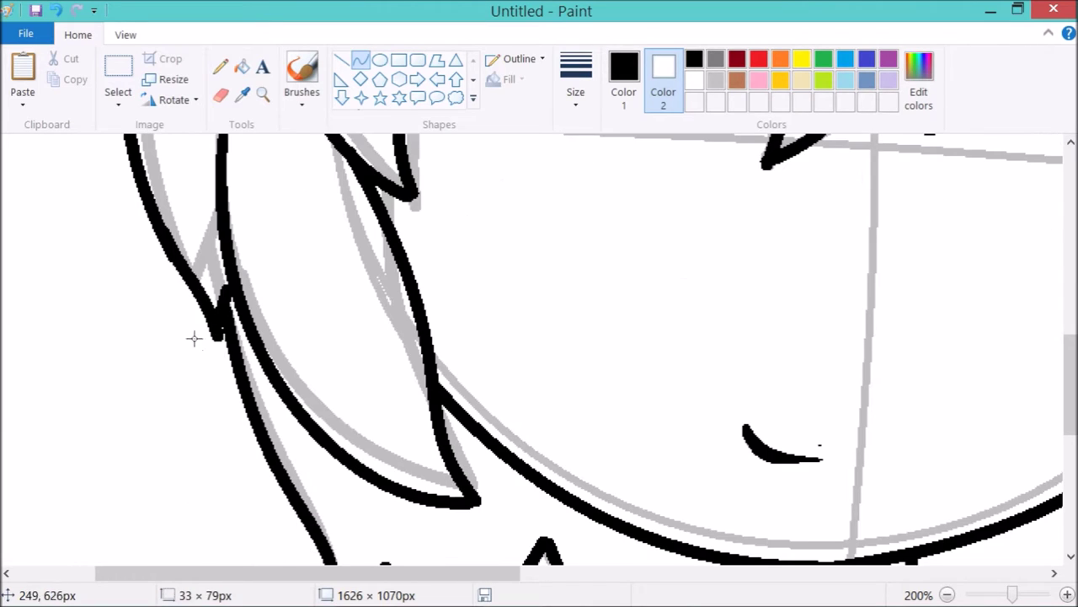
# - Sharpen the lower-left hair spikes beside the neck with white curves
pyautogui.scroll(-5, 225, 311)
pyautogui.moveTo(338, 241); pyautogui.dragTo(331, 323)
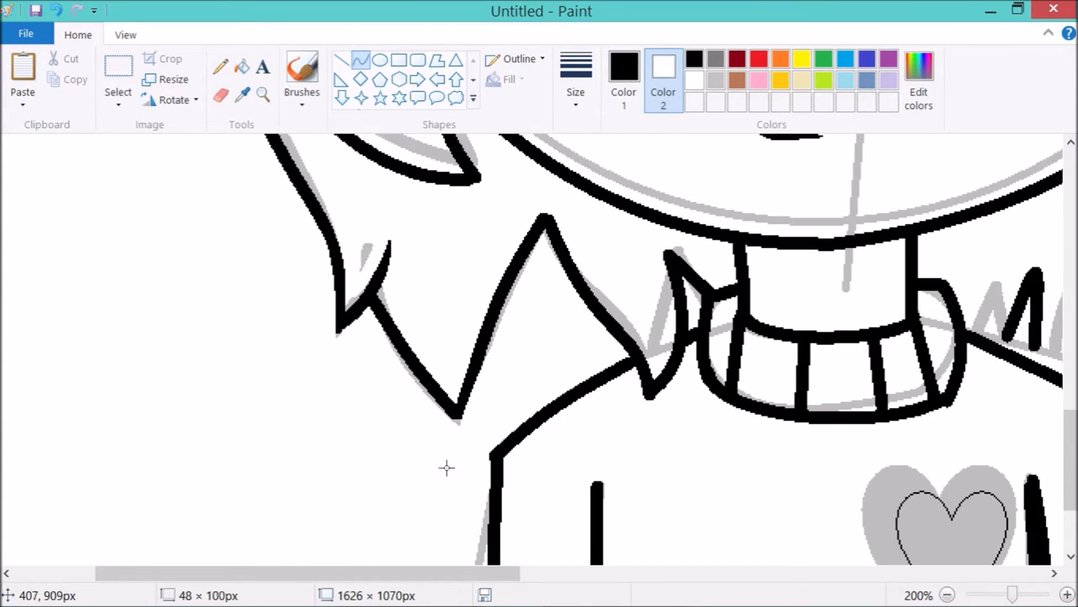
pyautogui.scroll(-2, 657, 261)
pyautogui.scroll(2, 640, 311)
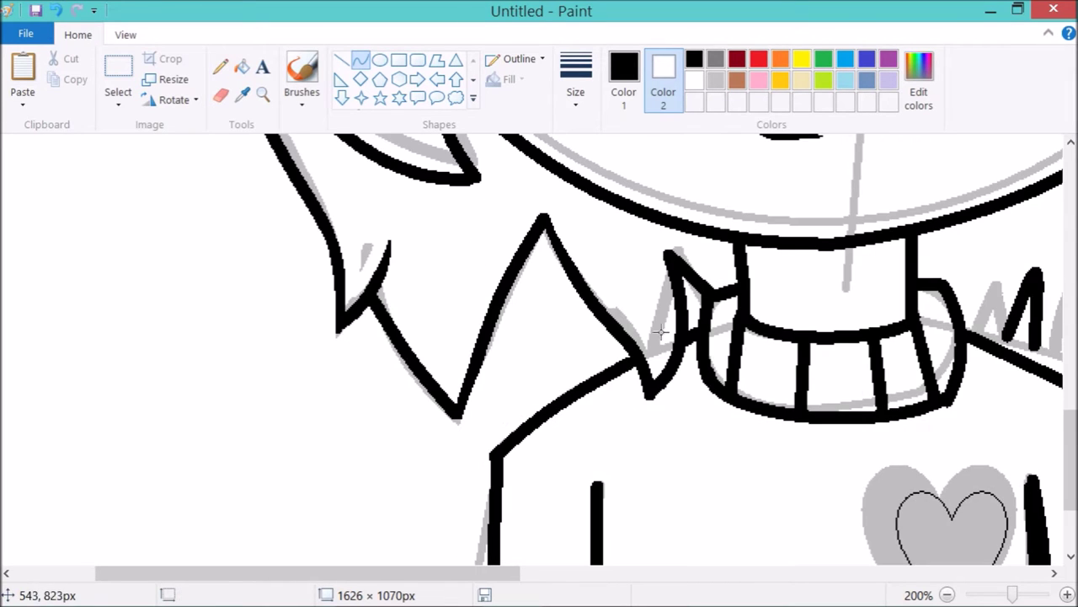
# - Sharpen the lower-right hair spikes above the shoulder with white curves
pyautogui.moveTo(413, 572); pyautogui.dragTo(643, 572)
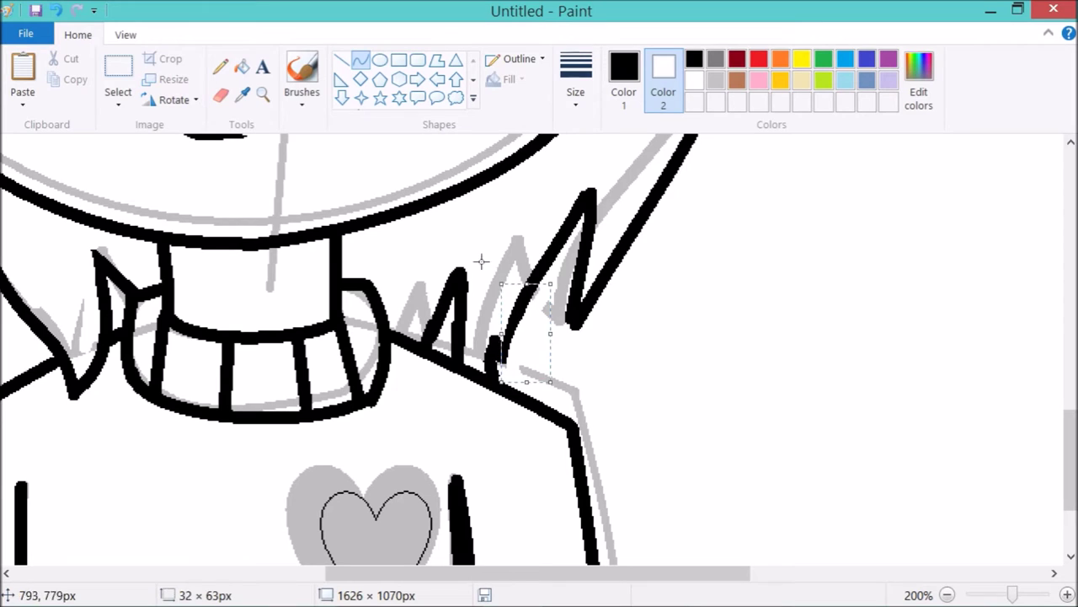
pyautogui.click(615, 589)
pyautogui.click(615, 589)
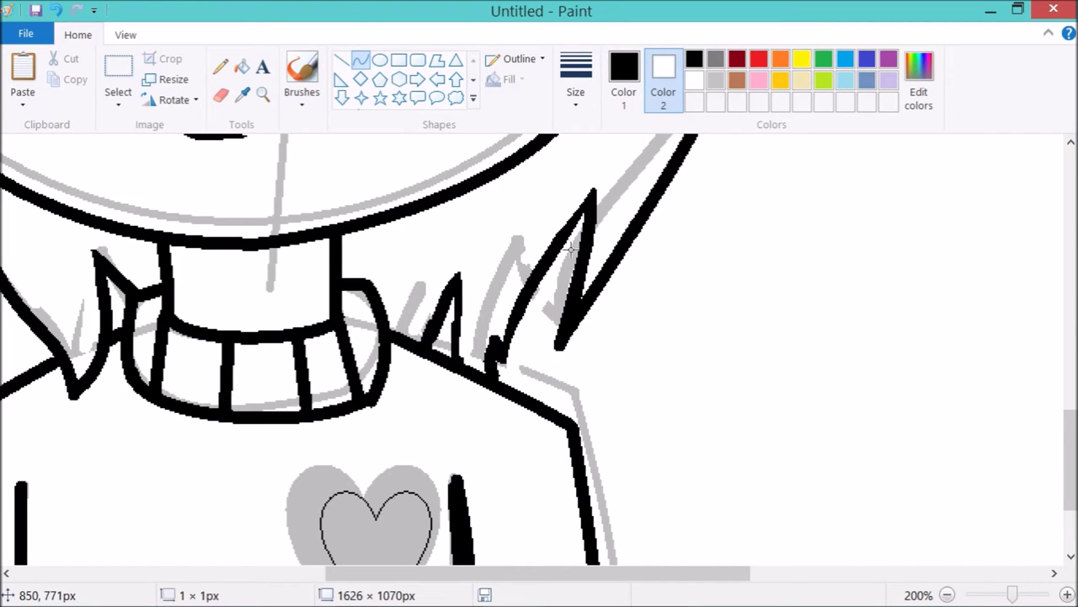
pyautogui.scroll(5, 594, 329)
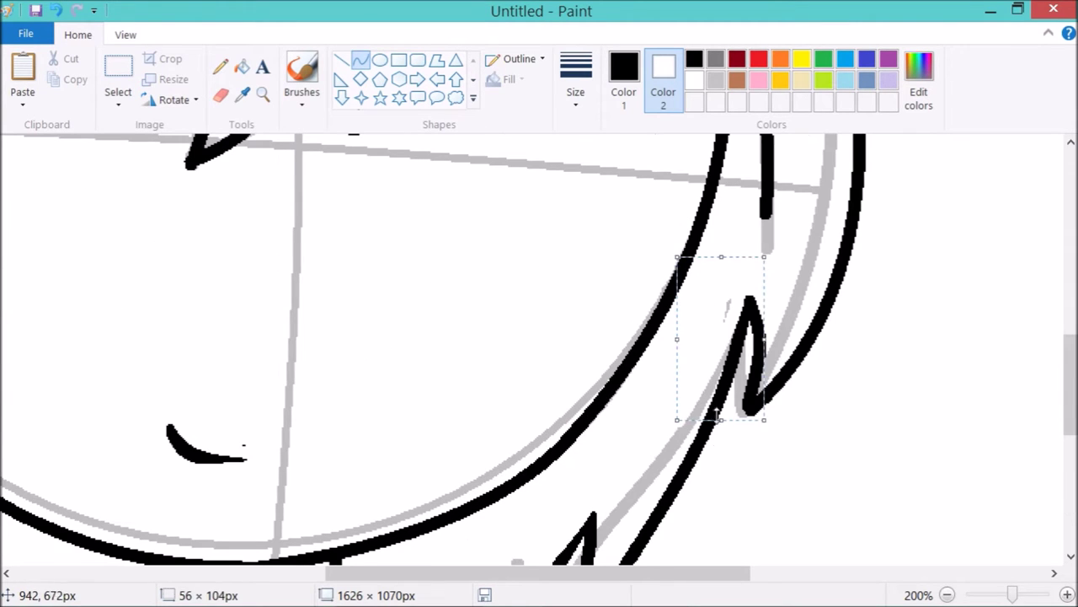
# - Taper the right-side hair lock, the fringe spike above the right eye and the outward hair flick with white curves
pyautogui.scroll(3, 774, 390)
pyautogui.scroll(-3, 836, 221)
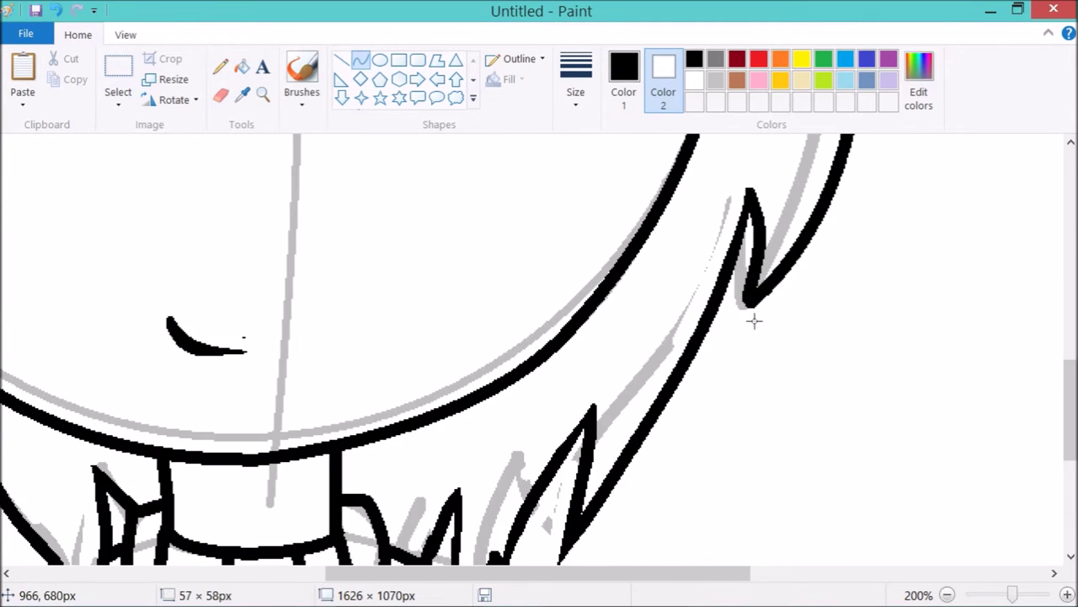
pyautogui.scroll(7, 753, 320)
pyautogui.hotkey('ctrl', 'z')
pyautogui.scroll(3, 724, 280)
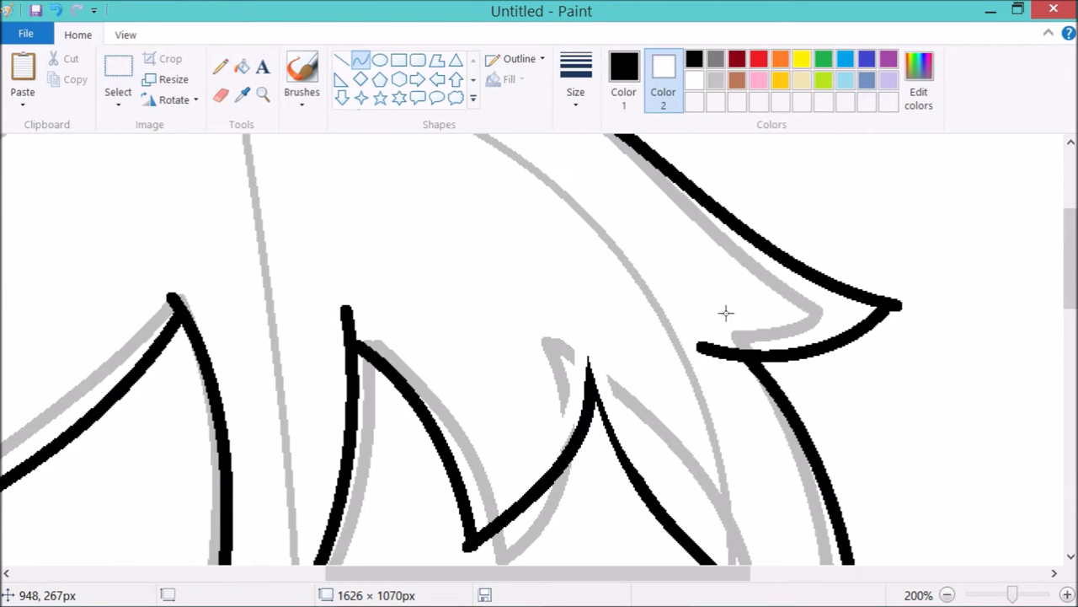
pyautogui.scroll(-3, 402, 284)
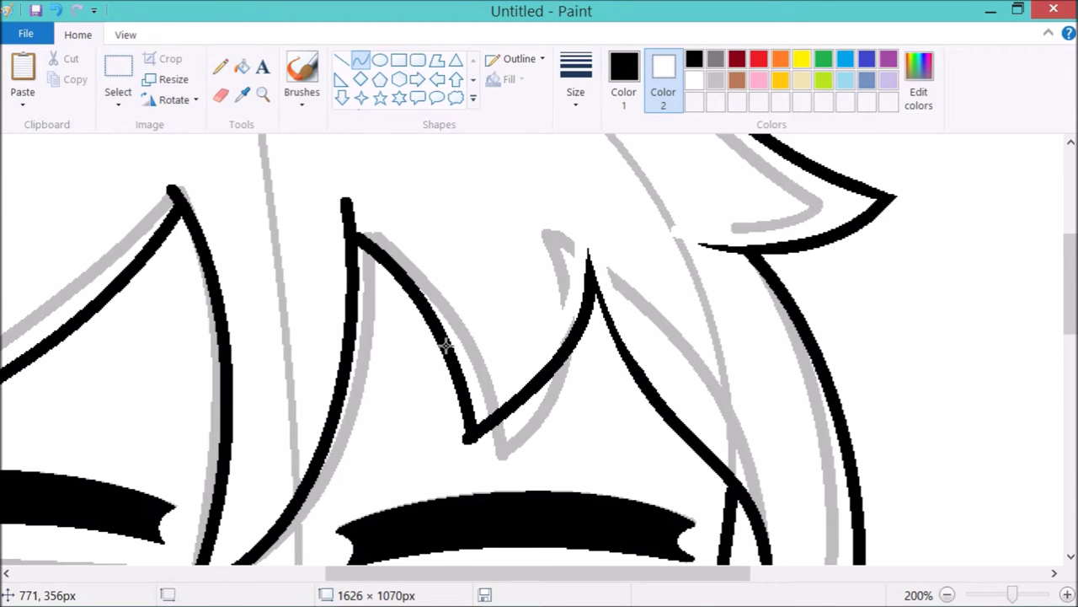
pyautogui.scroll(-2, 457, 411)
pyautogui.scroll(3, 368, 270)
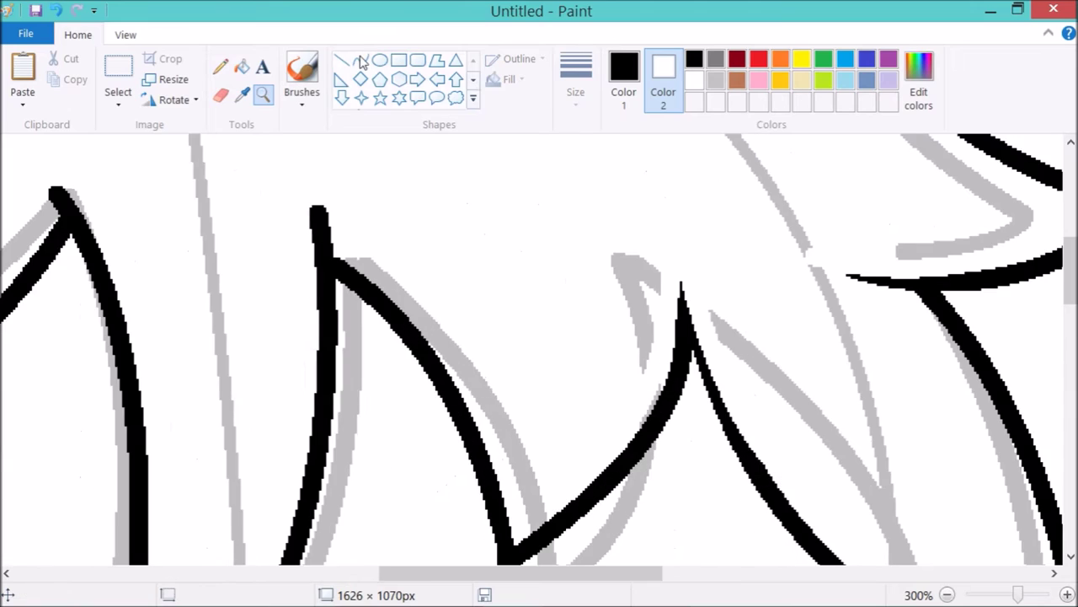
# - Trim the two middle fringe peaks to sharp points with white curves
pyautogui.click(325, 228)
pyautogui.hscroll(-3, 326, 224)
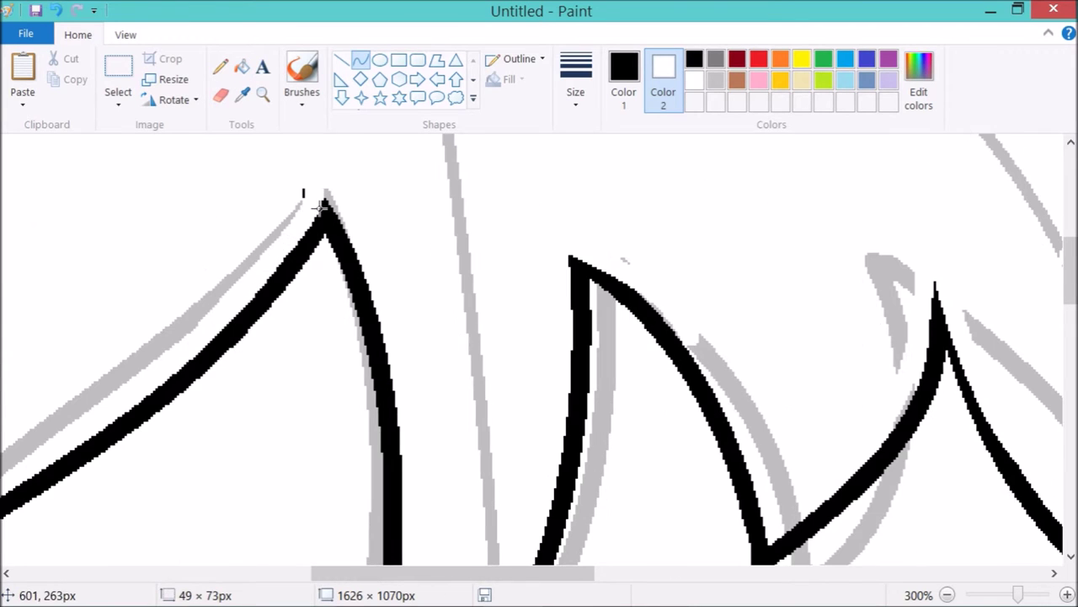
pyautogui.scroll(-2, 324, 176)
pyautogui.scroll(1, 224, 371)
# - Sharpen the upper-left hair notch and the parting at the top of the head with white curves
pyautogui.click(263, 94)
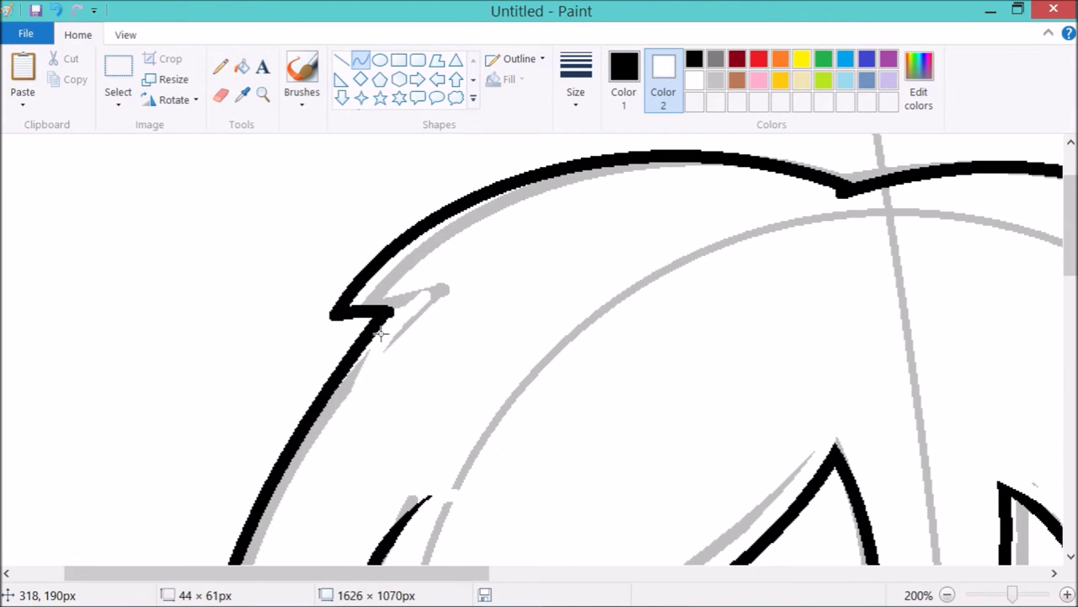
pyautogui.hscroll(4, 284, 563)
pyautogui.moveTo(593, 183); pyautogui.dragTo(480, 221)
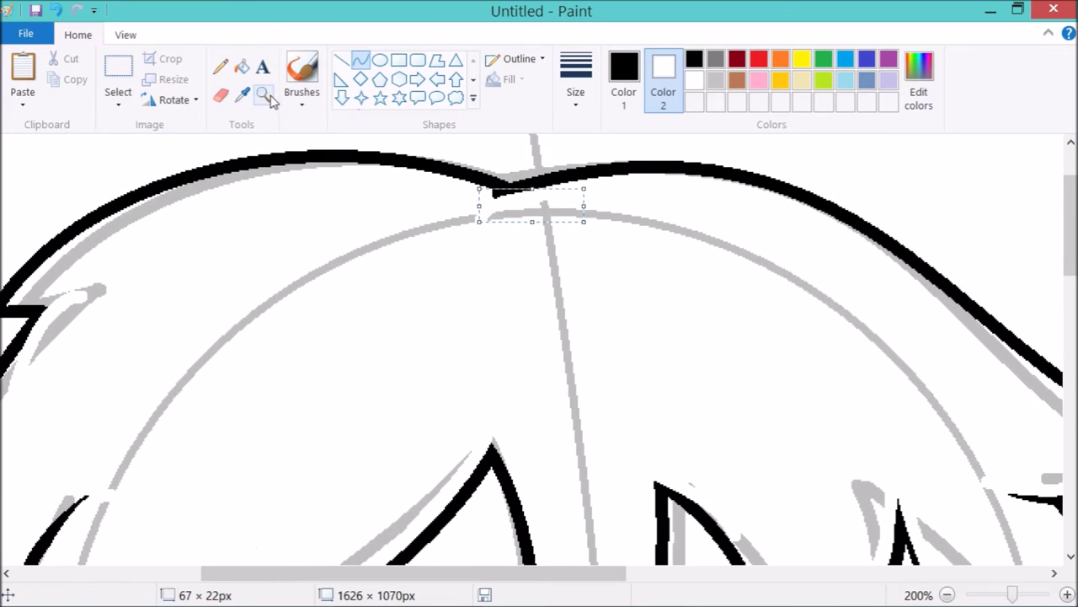
# - Select the whole drawing and invert its colors
pyautogui.scroll(-2, 392, 472)
pyautogui.scroll(1, 180, 380)
pyautogui.scroll(-1, 172, 375)
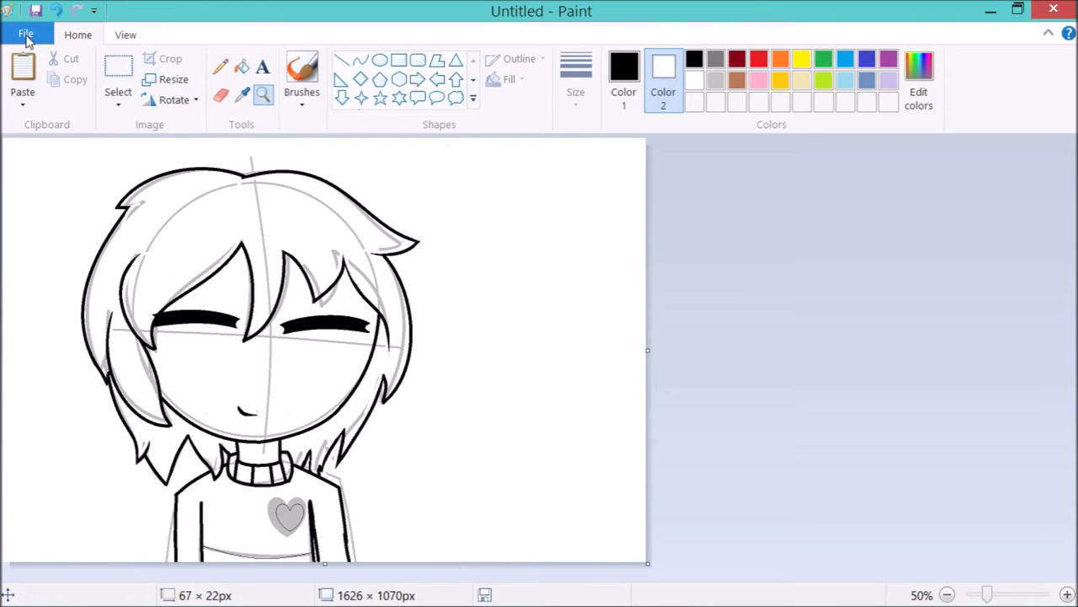
pyautogui.click(118, 101)
pyautogui.click(132, 211)
pyautogui.click(173, 79)
pyautogui.press('Escape')
pyautogui.rightClick(154, 292)
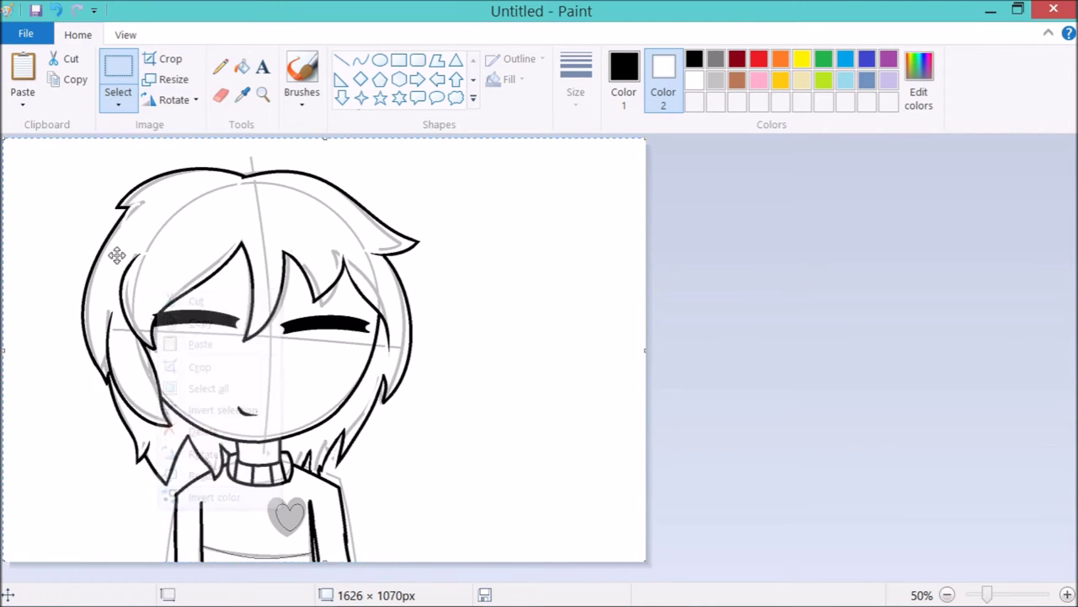
pyautogui.click(215, 497)
# - Convert the inverted picture to black and white in the image properties and switch it back to color mode
pyautogui.click(25, 33)
pyautogui.click(96, 402)
pyautogui.click(556, 267)
pyautogui.click(568, 445)
pyautogui.click(586, 381)
pyautogui.click(25, 33)
pyautogui.click(80, 407)
pyautogui.click(556, 321)
pyautogui.click(568, 448)
# - Select the entire black-and-white picture and invert its colors back to black lines on white
pyautogui.click(118, 101)
pyautogui.click(133, 211)
pyautogui.click(169, 80)
pyautogui.click(154, 477)
pyautogui.click(169, 80)
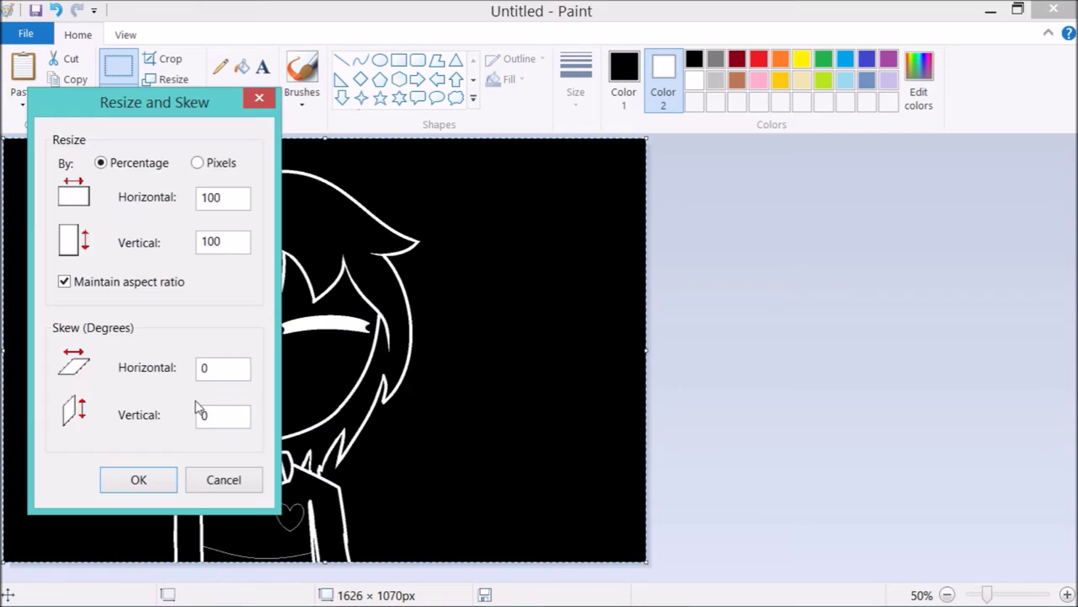
pyautogui.click(223, 480)
pyautogui.rightClick(249, 202)
pyautogui.click(306, 404)
# - Recolor the heart's outline red and taper the tip of the sleeve line beside it
pyautogui.click(263, 94)
pyautogui.click(332, 258)
pyautogui.scroll(-5, 373, 253)
pyautogui.click(118, 101)
pyautogui.click(168, 80)
pyautogui.click(222, 479)
pyautogui.click(421, 342)
pyautogui.click(421, 342)
pyautogui.click(737, 58)
pyautogui.click(759, 60)
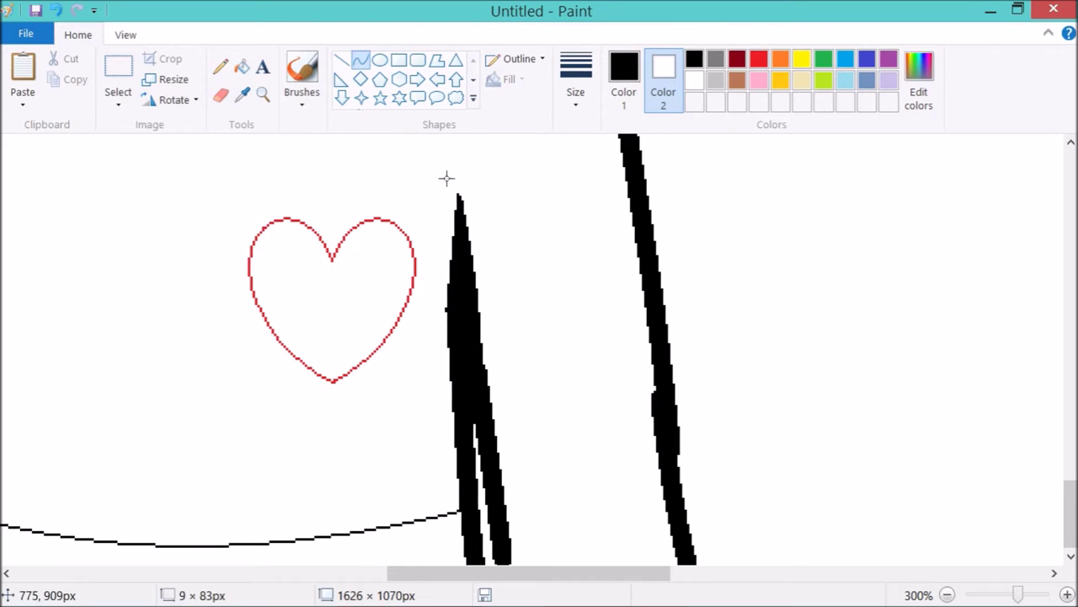
# - Fill the inside of the heart on the sweater with red
pyautogui.click(242, 67)
pyautogui.click(760, 60)
pyautogui.click(333, 295)
pyautogui.click(263, 94)
pyautogui.rightClick(163, 270)
pyautogui.scroll(3, 409, 296)
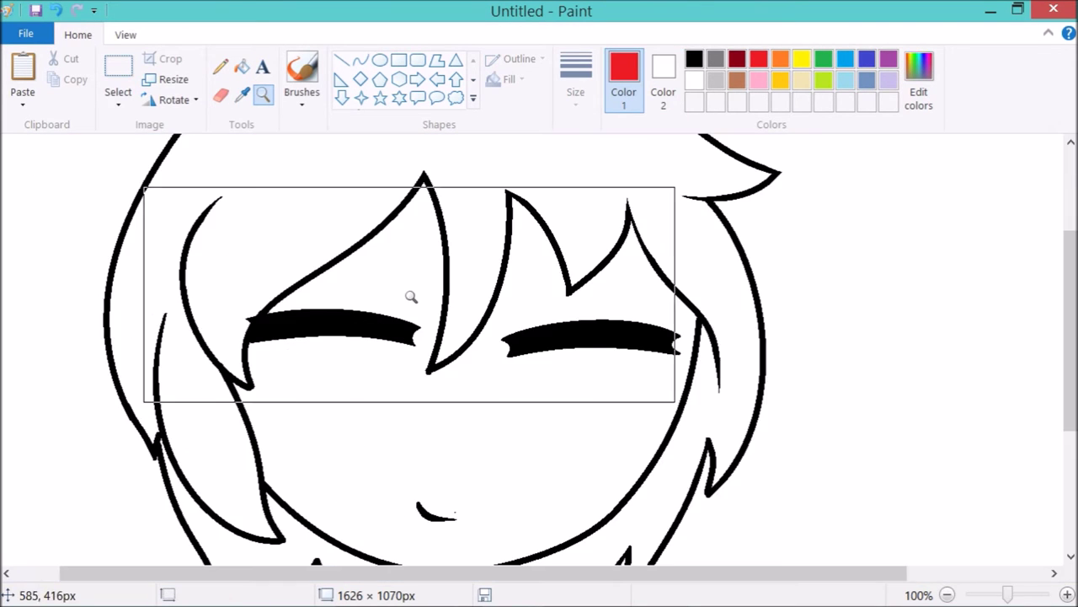
pyautogui.scroll(-3, 399, 380)
pyautogui.click(400, 380)
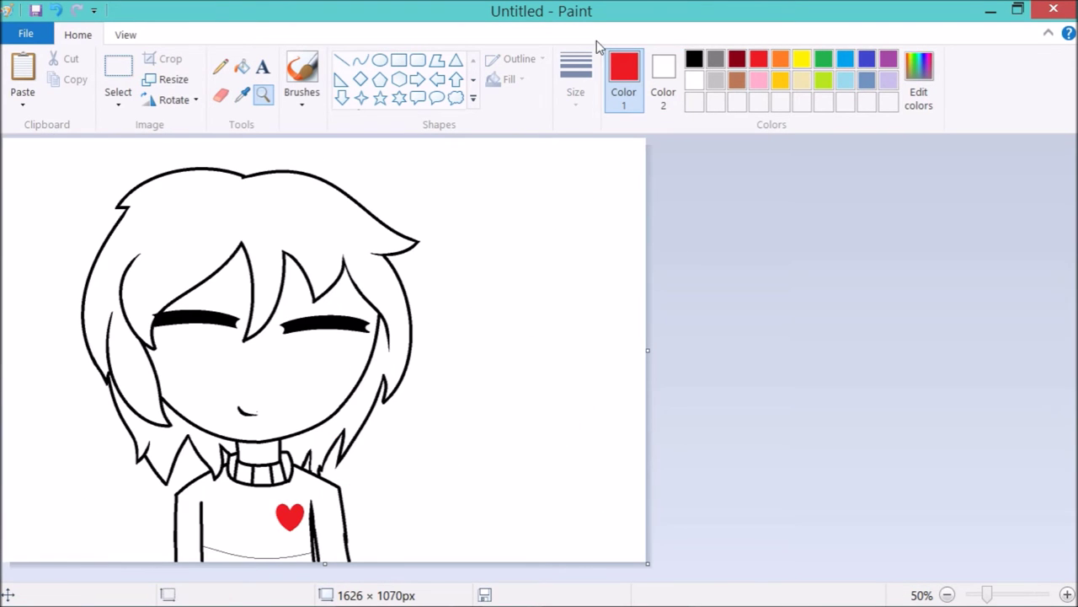
# - Search the Downloads folder for "fr" and paste the pixel sprite image in from file as a color reference beside the drawing
pyautogui.click(23, 100)
pyautogui.click(52, 144)
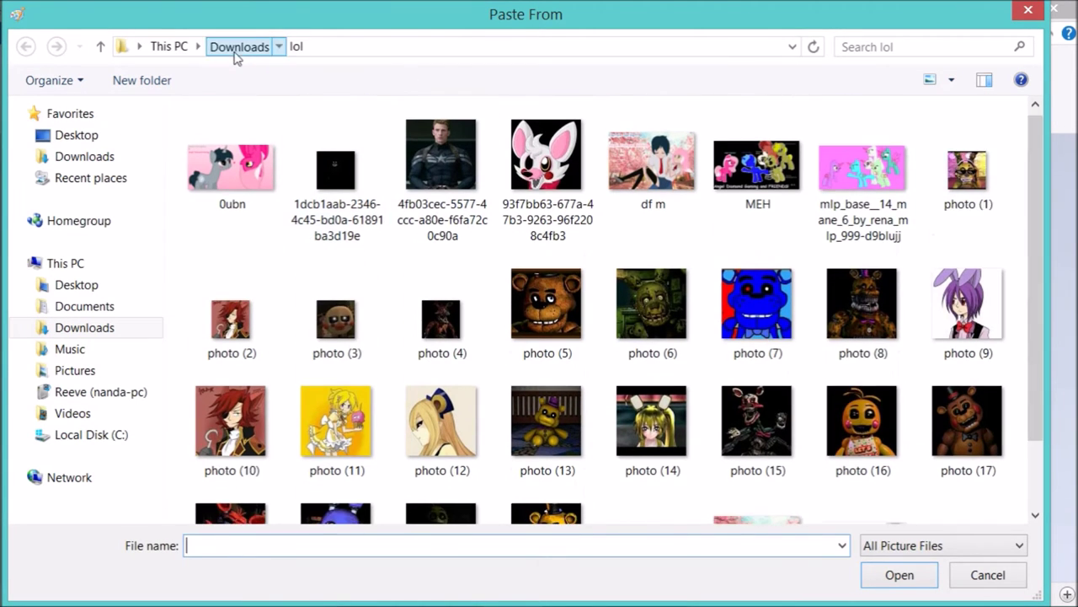
pyautogui.click(237, 47)
pyautogui.click(896, 44)
pyautogui.write('fr')
pyautogui.click(662, 160)
pyautogui.click(899, 575)
# - Sample the yellow of the sprite's face, mix a slightly lighter tone of it and fill the character's face and neck
pyautogui.click(267, 101)
pyautogui.click(455, 337)
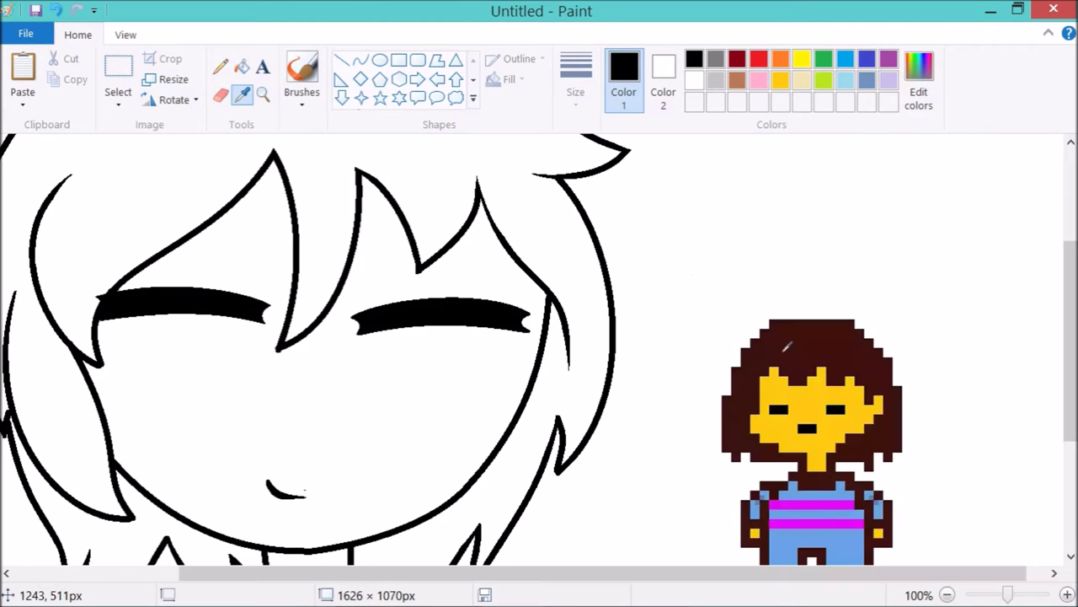
pyautogui.click(766, 433)
pyautogui.click(228, 216)
pyautogui.scroll(-3, 506, 337)
pyautogui.click(921, 95)
pyautogui.click(344, 443)
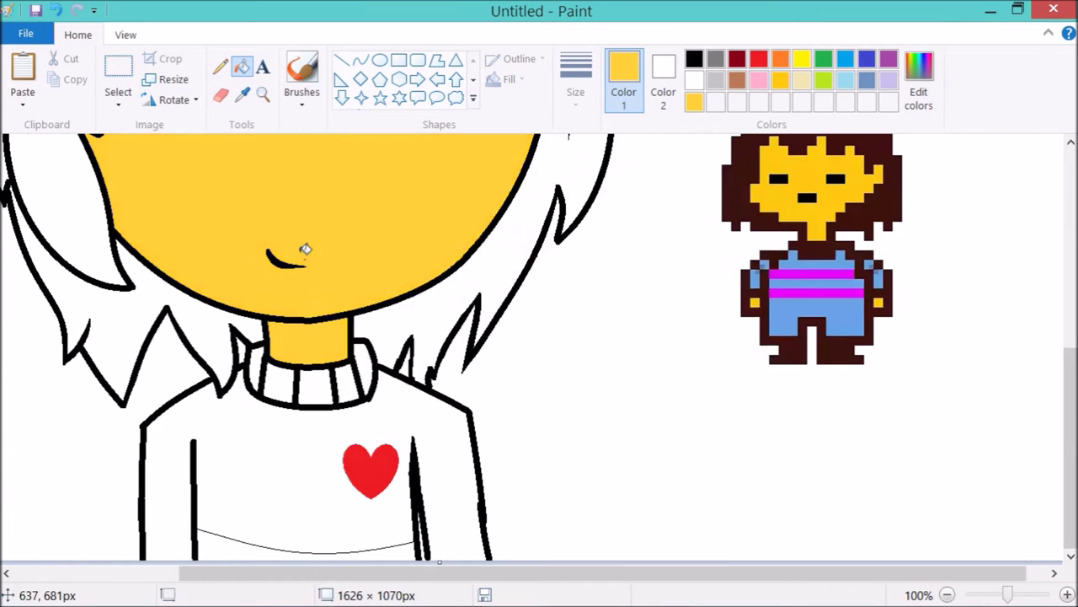
# - Sample the sprite's dark brown hair color, mix a redder brown from it and fill all of the character's hair sections
pyautogui.scroll(5, 505, 337)
pyautogui.click(242, 94)
pyautogui.click(809, 430)
pyautogui.click(920, 94)
pyautogui.click(345, 443)
pyautogui.click(398, 221)
pyautogui.scroll(-3, 215, 381)
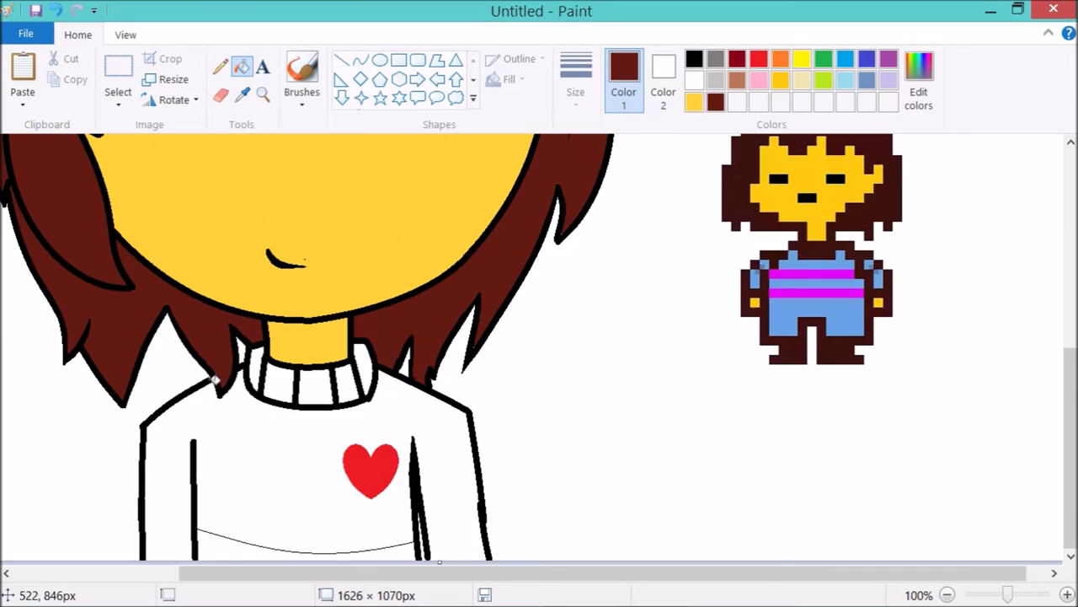
# - Fill the sweater and collar with the sprite's light blue, and recolor the thin hem line and the area below it in its magenta
pyautogui.click(835, 303)
pyautogui.click(326, 397)
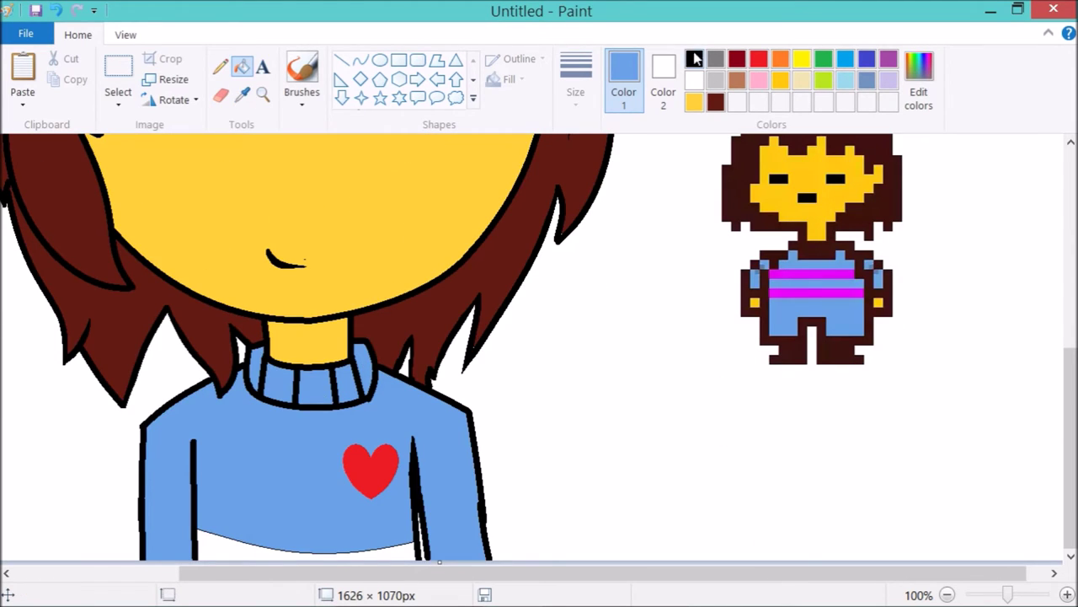
pyautogui.click(694, 59)
pyautogui.click(242, 95)
pyautogui.rightClick(813, 273)
pyautogui.click(221, 94)
pyautogui.scroll(3, 353, 350)
pyautogui.moveTo(174, 433)
pyautogui.mouseDown()
pyautogui.moveTo(329, 486)
pyautogui.moveTo(497, 348)
pyautogui.mouseUp()
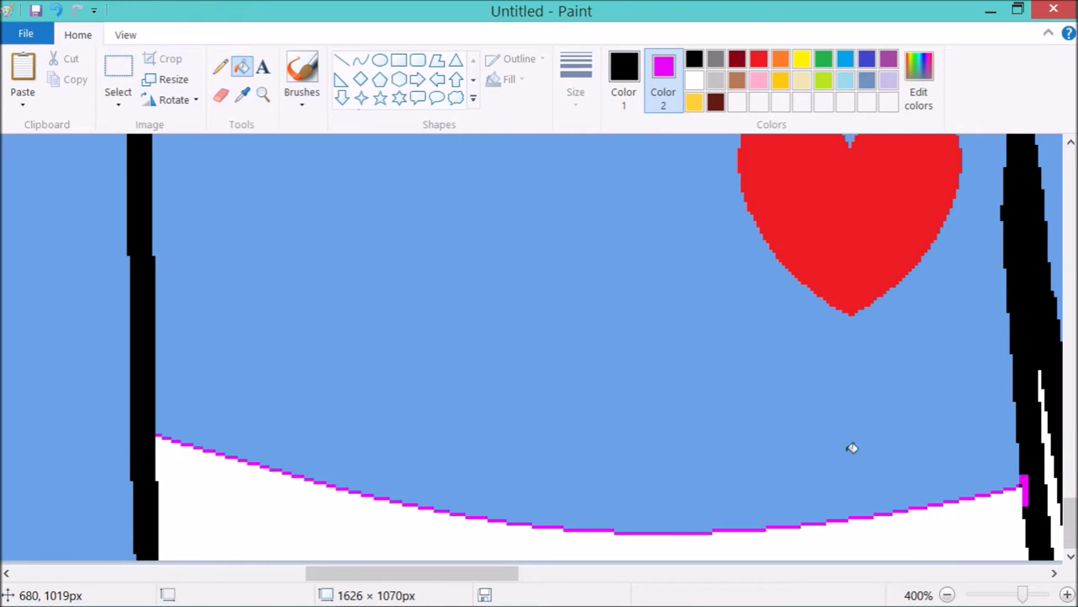
pyautogui.click(263, 94)
pyautogui.scroll(-4, 149, 236)
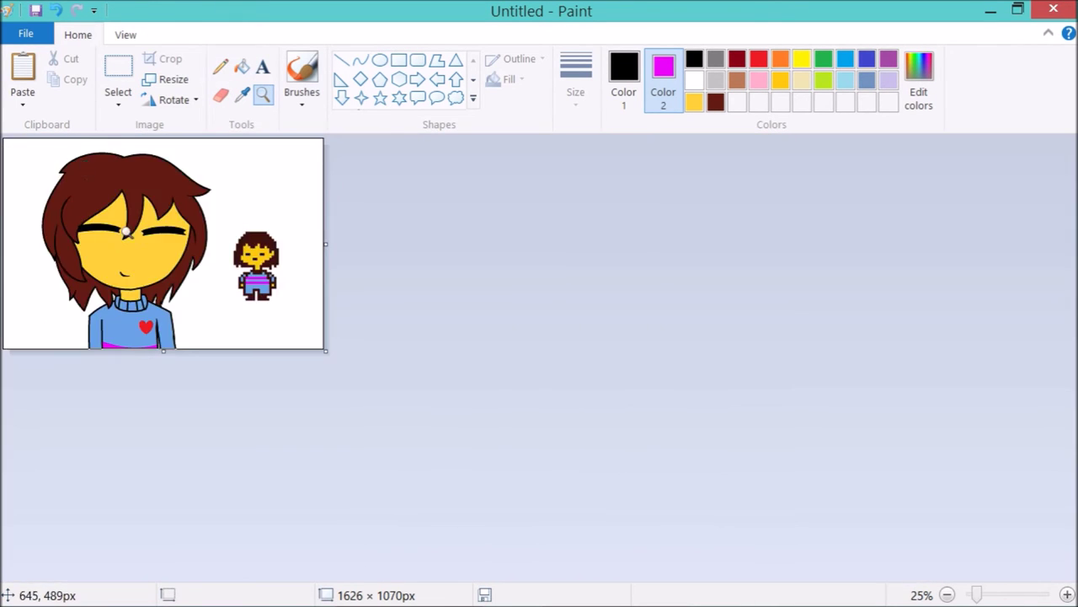
# - Sample the sprite's dark brown and shade both edges of the central bang with curves
pyautogui.scroll(1, 253, 295)
pyautogui.click(118, 92)
pyautogui.click(149, 212)
pyautogui.click(263, 93)
pyautogui.click(253, 202)
pyautogui.click(243, 94)
pyautogui.click(506, 211)
pyautogui.rightClick(506, 211)
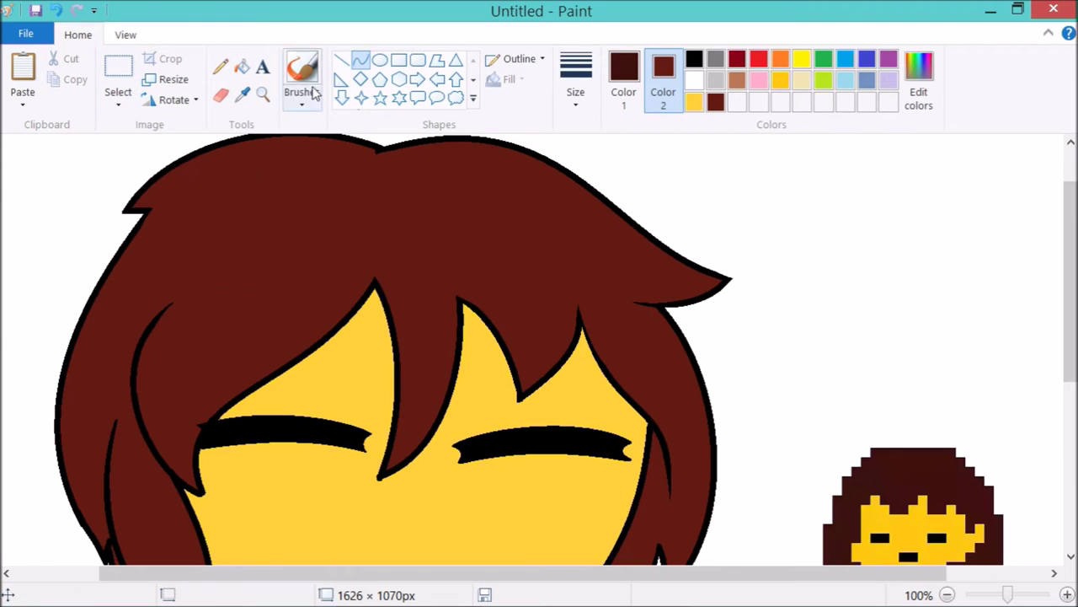
pyautogui.moveTo(404, 433); pyautogui.dragTo(455, 313)
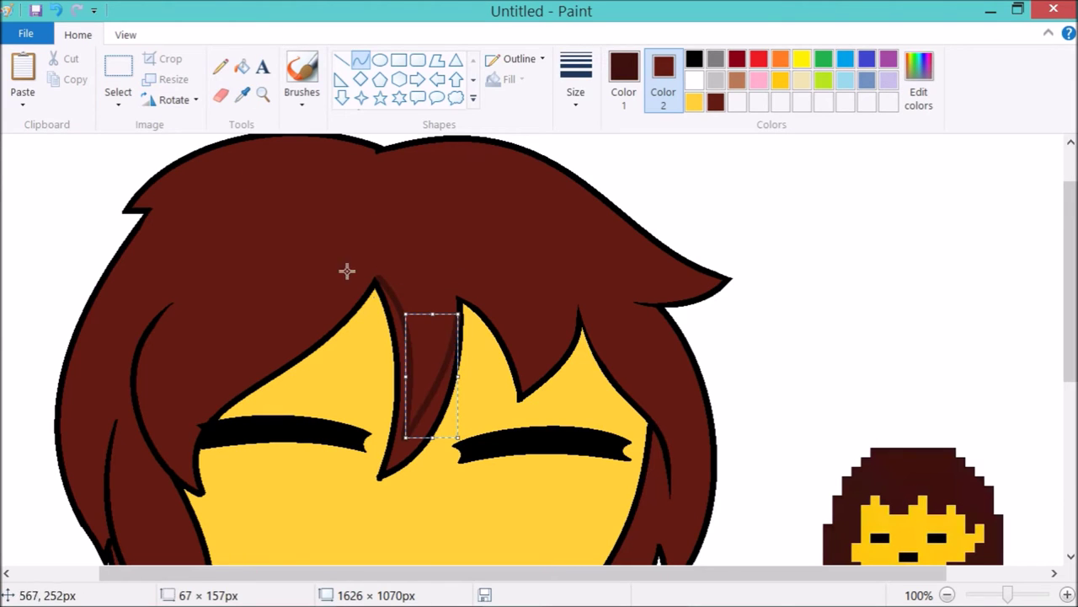
# - Shade the lower edges of the bangs on both sides of the central one with dark brown
pyautogui.moveTo(374, 283); pyautogui.dragTo(150, 444)
pyautogui.moveTo(253, 371); pyautogui.dragTo(172, 383)
pyautogui.moveTo(458, 296); pyautogui.dragTo(523, 321)
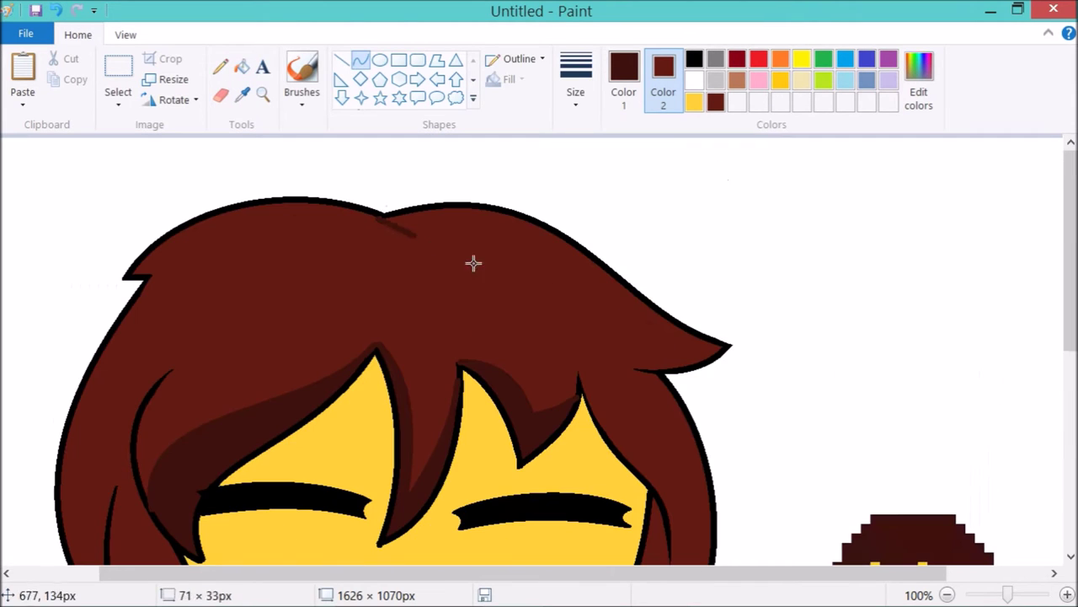
pyautogui.moveTo(380, 217); pyautogui.dragTo(720, 354)
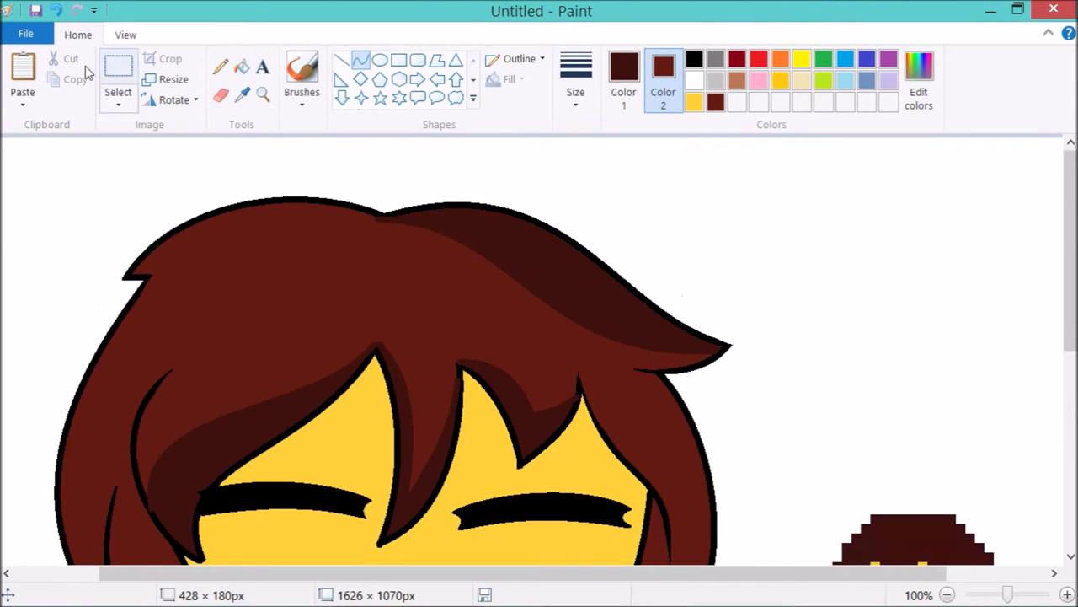
# - Shade the face-side half of the long hair lock left of the face with dark brown
pyautogui.scroll(-5, 174, 309)
pyautogui.moveTo(166, 442); pyautogui.dragTo(162, 354)
pyautogui.moveTo(181, 403); pyautogui.dragTo(186, 385)
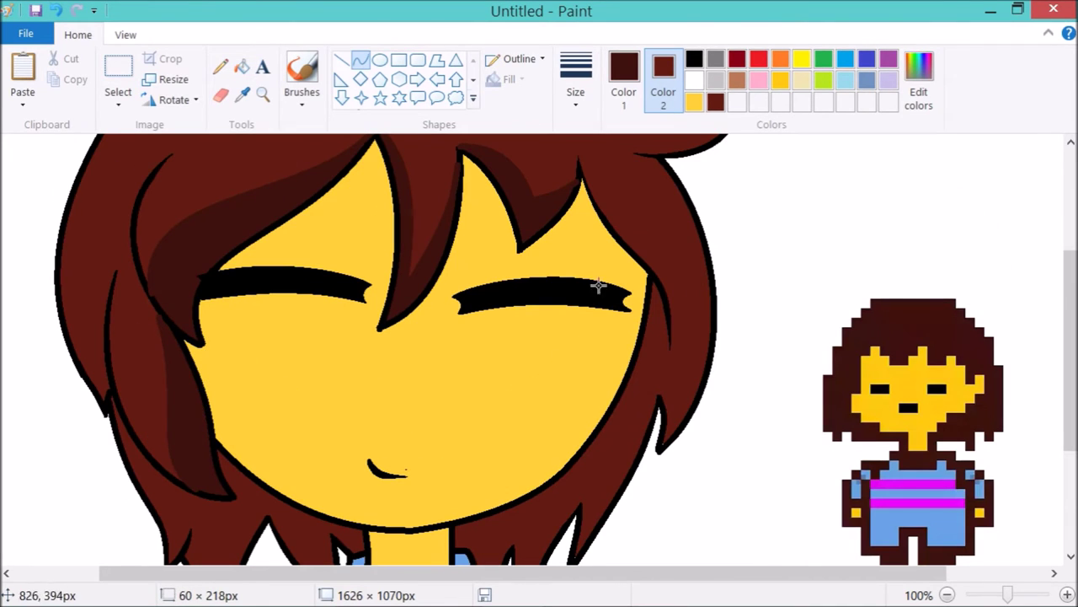
# - Shade the inner part of the hair lock right of the face and fill the back hair below the face with dark brown
pyautogui.scroll(-3, 637, 329)
pyautogui.moveTo(627, 188); pyautogui.dragTo(638, 329)
pyautogui.moveTo(638, 278); pyautogui.dragTo(674, 278)
pyautogui.click(242, 67)
pyautogui.click(511, 387)
pyautogui.click(360, 59)
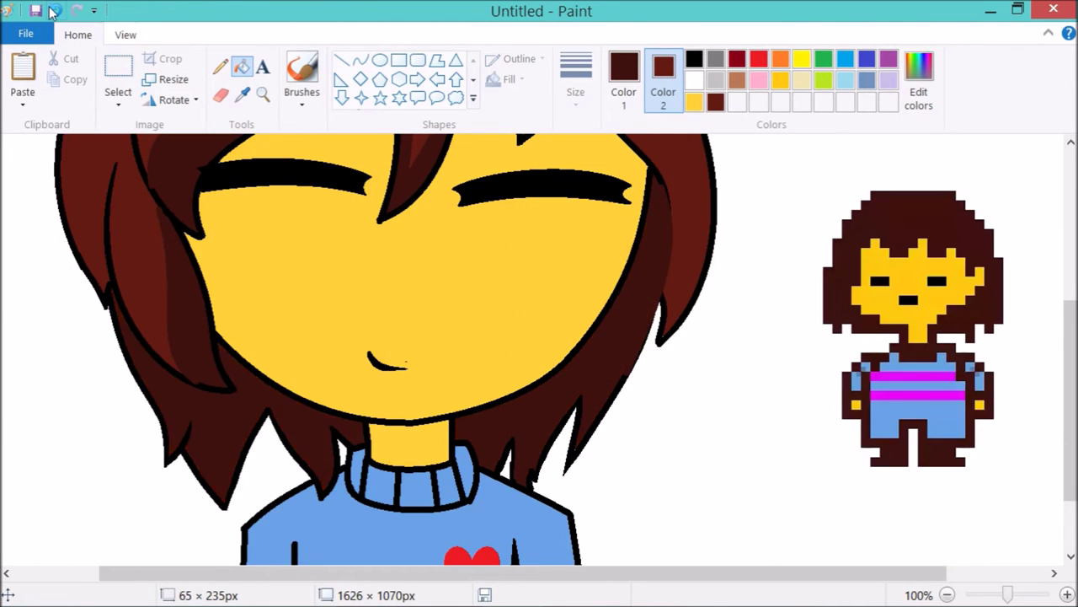
# - Undo the last fill and shade the outer left edge of the hair with a dark brown curved area
pyautogui.scroll(5, 539, 350)
pyautogui.click(58, 10)
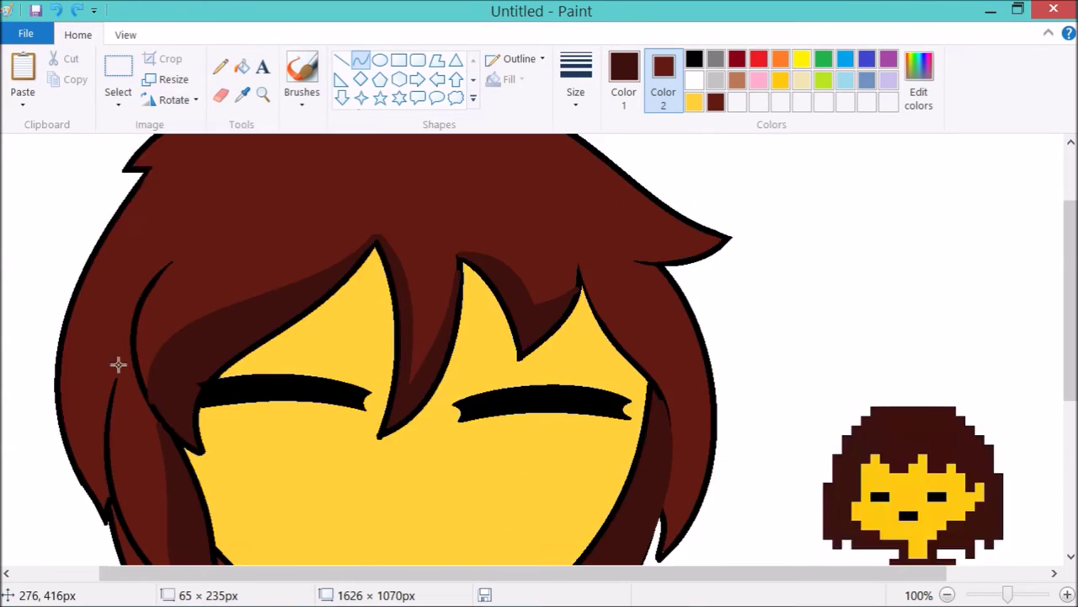
pyautogui.moveTo(142, 289); pyautogui.dragTo(105, 471)
pyautogui.moveTo(108, 308); pyautogui.dragTo(126, 234)
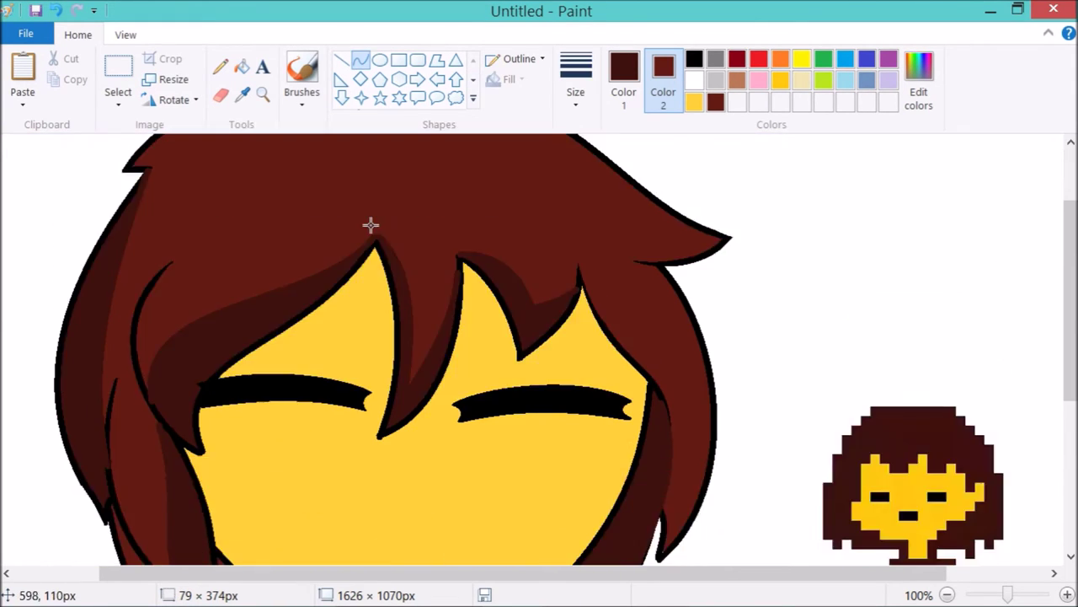
# - Fill the back hair below the left side lock with dark brown
pyautogui.scroll(-1, 371, 224)
pyautogui.click(263, 94)
pyautogui.click(245, 166)
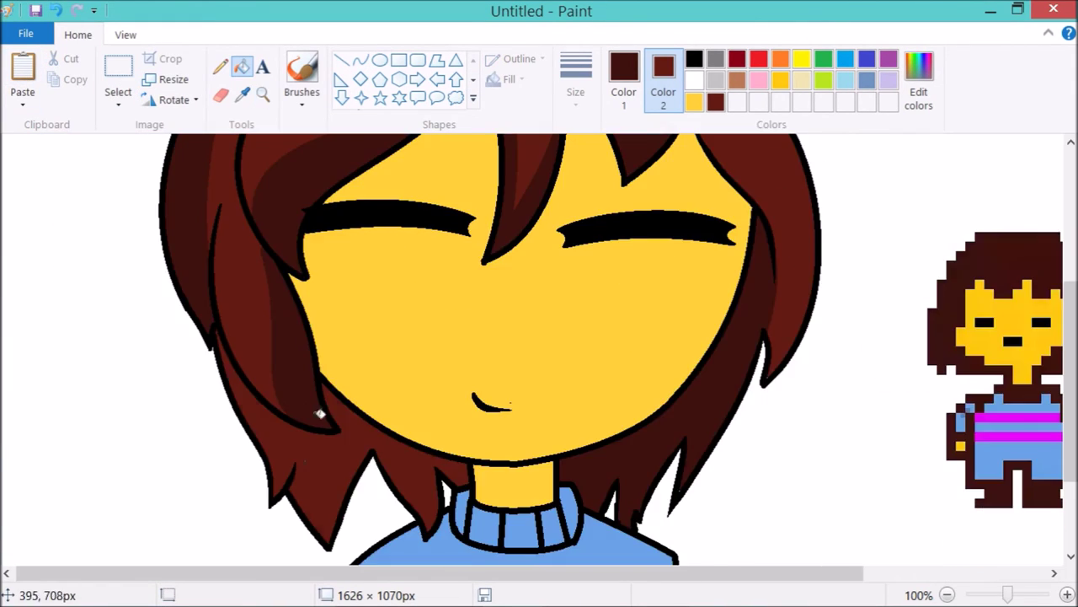
pyautogui.scroll(-4, 380, 170)
pyautogui.scroll(5, 378, 176)
# - Shade the underside of the pointed right hair tip and the outer edge of the lock below it with dark brown
pyautogui.click(371, 64)
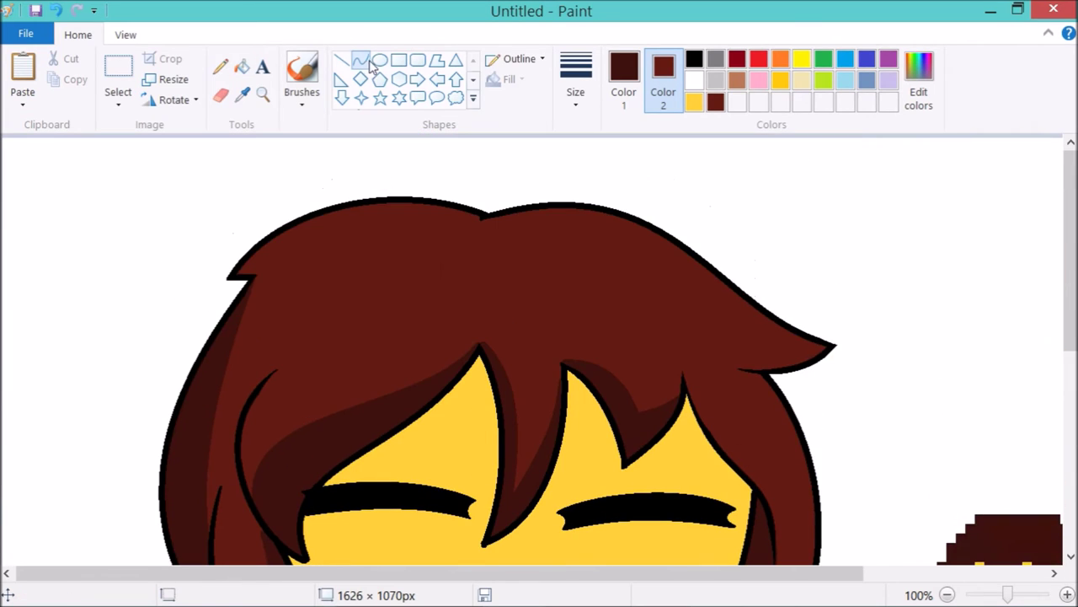
pyautogui.click(118, 93)
pyautogui.click(150, 211)
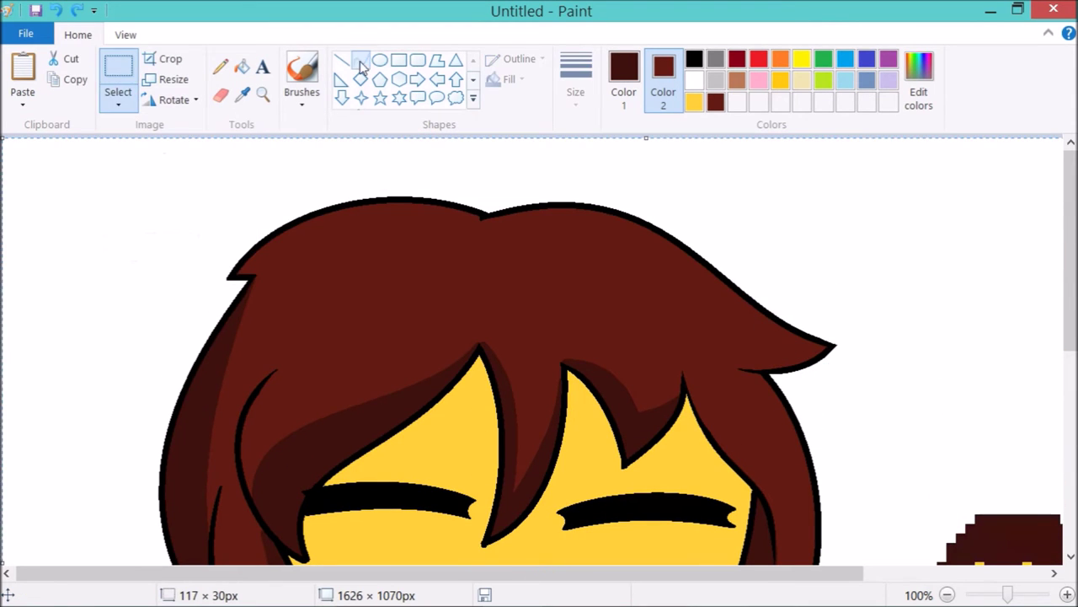
pyautogui.click(361, 59)
pyautogui.click(242, 67)
pyautogui.scroll(-3, 539, 263)
pyautogui.scroll(2, 655, 291)
pyautogui.moveTo(796, 282); pyautogui.dragTo(822, 359)
pyautogui.click(471, 216)
# - Choose white as the drawing color and a semi-transparent outline style for the Curve tool
pyautogui.click(263, 94)
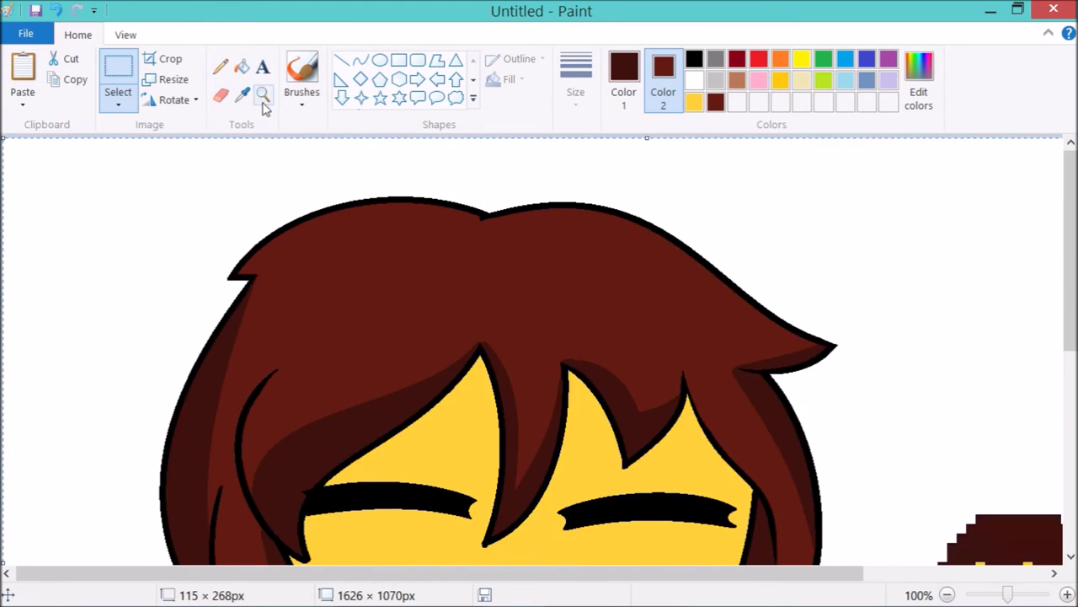
pyautogui.click(417, 505)
pyautogui.rightClick(368, 384)
pyautogui.rightClick(357, 233)
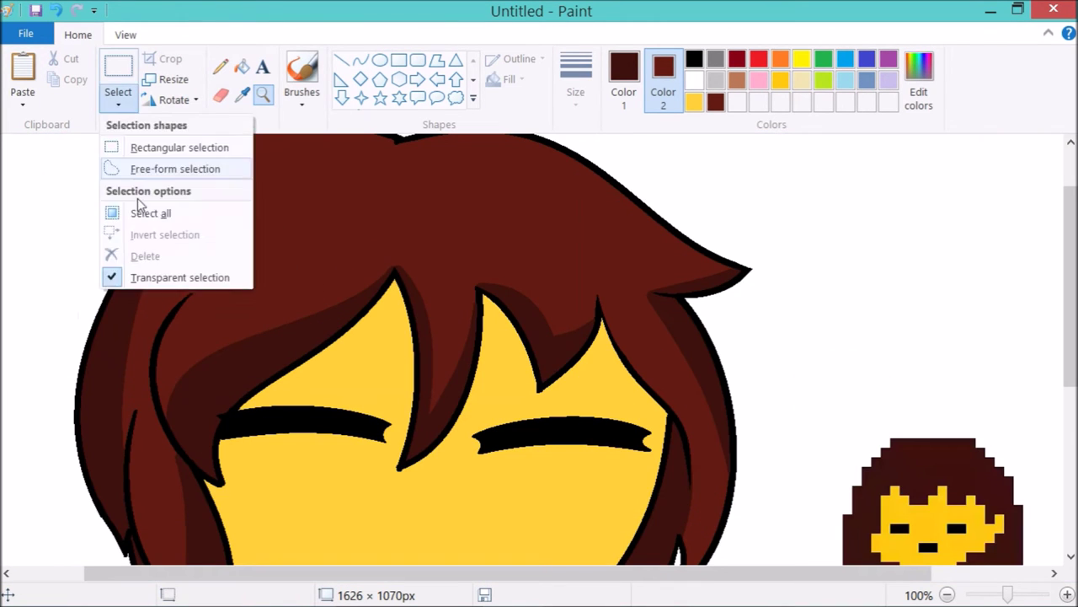
pyautogui.click(127, 207)
pyautogui.click(241, 66)
pyautogui.click(623, 80)
pyautogui.click(918, 84)
pyautogui.moveTo(765, 289); pyautogui.dragTo(765, 284)
pyautogui.press('Return')
pyautogui.click(360, 60)
pyautogui.click(519, 58)
pyautogui.click(540, 149)
# - Try a highlight band across the bangs: draw two semi-transparent white curves and fill the hair between them with white
pyautogui.scroll(2, 354, 231)
pyautogui.moveTo(149, 266); pyautogui.dragTo(674, 301)
pyautogui.moveTo(548, 287)
pyautogui.mouseDown()
pyautogui.moveTo(593, 304)
pyautogui.moveTo(589, 313)
pyautogui.mouseUp()
pyautogui.moveTo(124, 340); pyautogui.dragTo(706, 404)
pyautogui.moveTo(416, 375); pyautogui.dragTo(416, 421)
pyautogui.click(416, 330)
pyautogui.click(242, 66)
pyautogui.click(326, 340)
pyautogui.moveTo(357, 570); pyautogui.dragTo(288, 570)
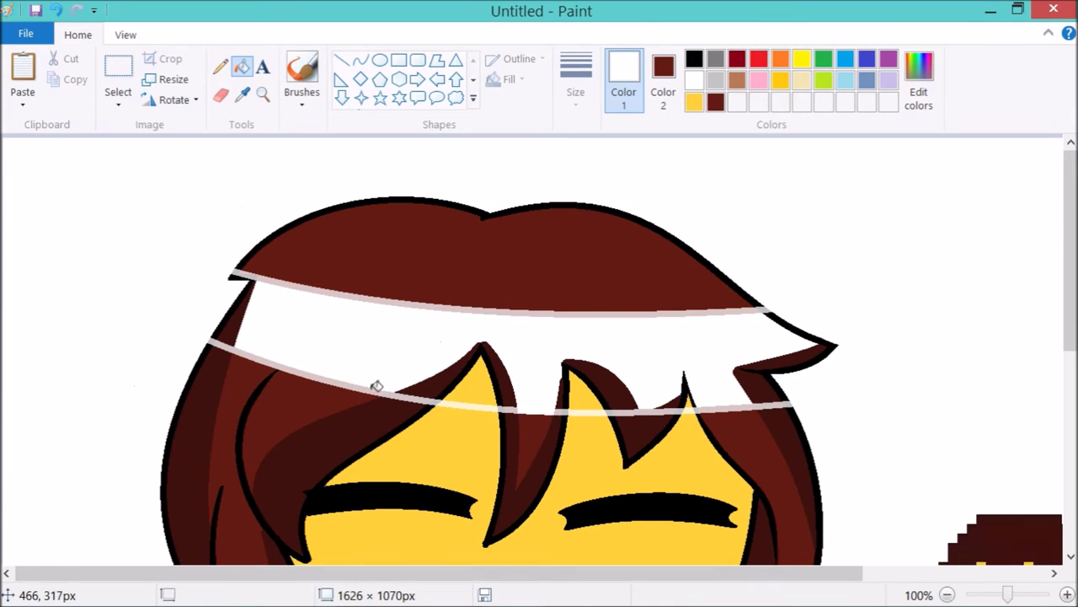
# - Undo the white fill, sample the band's pale pink edge color and refill the highlight band with it
pyautogui.click(55, 10)
pyautogui.click(242, 94)
pyautogui.click(290, 286)
pyautogui.click(472, 345)
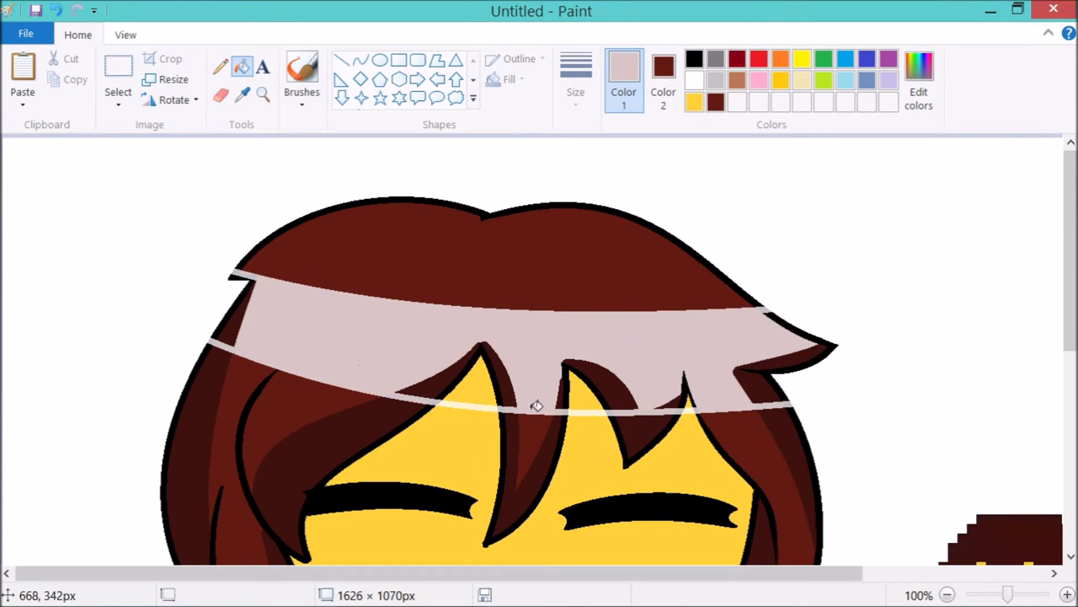
pyautogui.click(590, 412)
# - Try a darker dusty pink with red 176, green 140, blue 136 in the highlight band, and undo the band
pyautogui.hotkey('ctrl', 'a')
pyautogui.click(918, 80)
pyautogui.moveTo(761, 213); pyautogui.dragTo(758, 249)
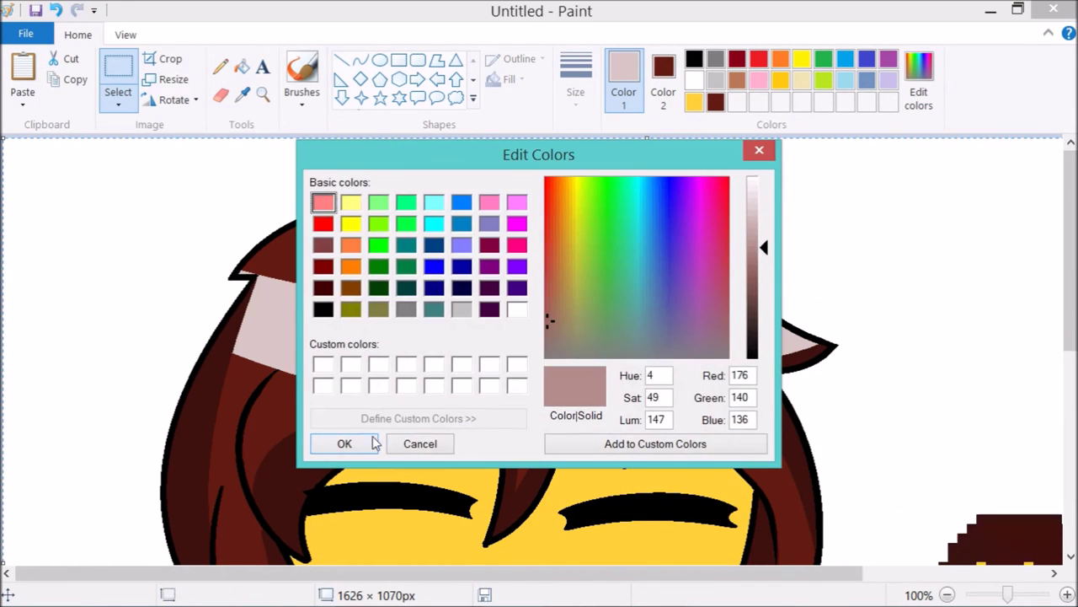
pyautogui.click(372, 439)
pyautogui.click(242, 67)
pyautogui.click(364, 337)
pyautogui.scroll(-5, 364, 284)
pyautogui.scroll(5, 364, 285)
pyautogui.click(55, 10)
pyautogui.click(55, 10)
# - Mix a brighter red and draw a curve across the upper hair as one edge of a highlight band
pyautogui.click(360, 59)
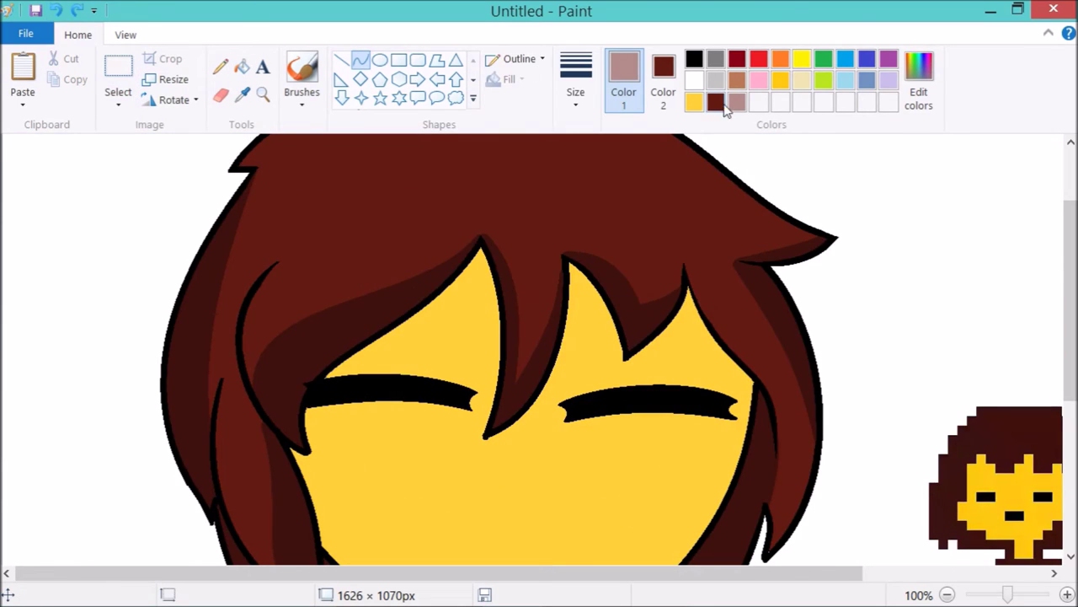
pyautogui.click(918, 80)
pyautogui.moveTo(765, 216); pyautogui.dragTo(765, 253)
pyautogui.click(345, 443)
pyautogui.moveTo(217, 187); pyautogui.dragTo(834, 275)
pyautogui.moveTo(522, 232); pyautogui.dragTo(522, 286)
# - Switch to a solid outline, draw the second curved edge of the highlight band and fill the band with the bright red
pyautogui.click(519, 58)
pyautogui.click(516, 105)
pyautogui.moveTo(206, 223); pyautogui.dragTo(810, 315)
pyautogui.moveTo(505, 269); pyautogui.dragTo(547, 354)
pyautogui.click(242, 66)
pyautogui.click(505, 291)
pyautogui.hotkey('ctrl', 'a')
pyautogui.scroll(-3, 419, 274)
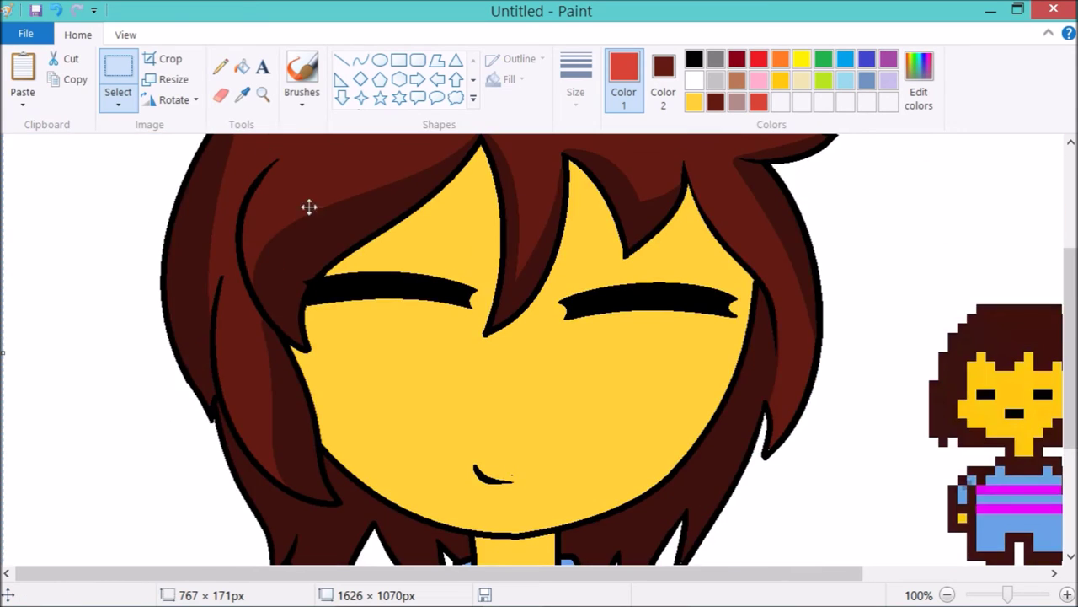
# - Sample the golden yellow of the sprite's face and draw shadow curves on the face that follow the shape of the bangs
pyautogui.scroll(3, 419, 275)
pyautogui.click(118, 102)
pyautogui.click(140, 161)
pyautogui.click(242, 94)
pyautogui.scroll(-3, 590, 353)
pyautogui.click(1050, 379)
pyautogui.scroll(2, 590, 353)
pyautogui.click(361, 60)
pyautogui.moveTo(477, 252); pyautogui.dragTo(483, 340)
pyautogui.scroll(-3, 489, 382)
pyautogui.moveTo(529, 282); pyautogui.dragTo(583, 184)
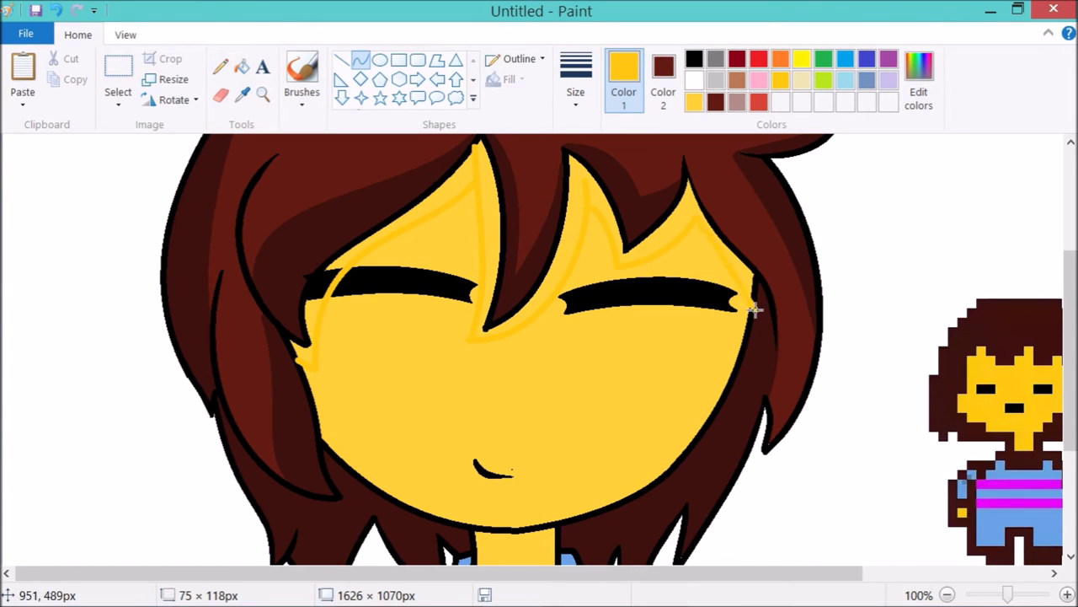
# - Draw a golden yellow shadow curve across the neck below the chin and undo the fill tried after it
pyautogui.scroll(-6, 625, 176)
pyautogui.moveTo(474, 323); pyautogui.dragTo(543, 348)
pyautogui.click(241, 66)
pyautogui.scroll(5, 360, 208)
pyautogui.rightClick(493, 211)
pyautogui.scroll(-5, 503, 298)
pyautogui.click(55, 10)
pyautogui.click(220, 67)
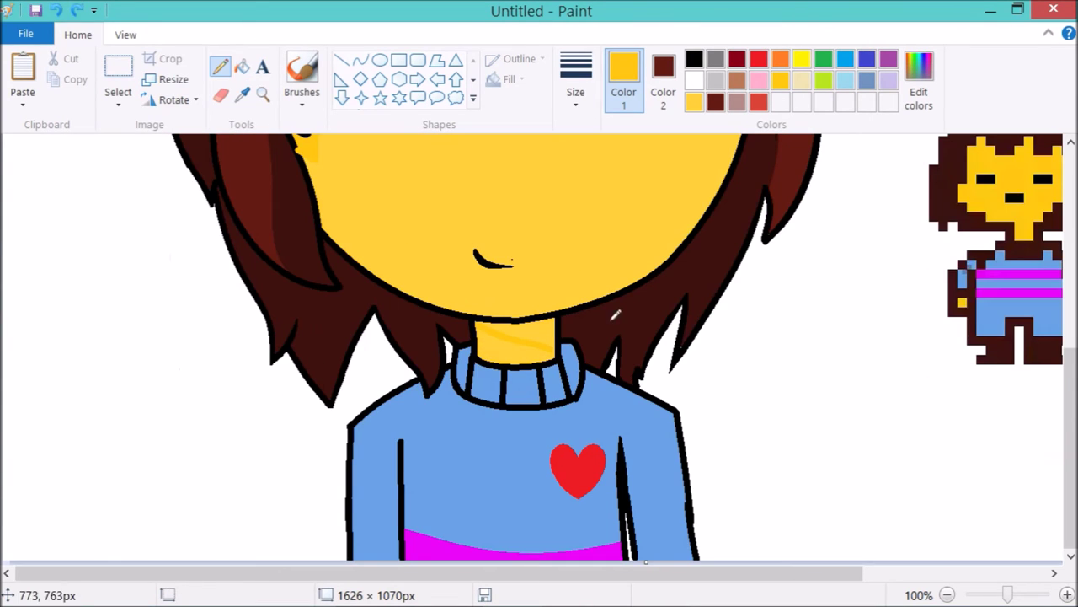
# - Set the secondary color to the light face yellow and fill the shadow areas on the face and neck with golden yellow
pyautogui.hotkey('ctrl', 'a')
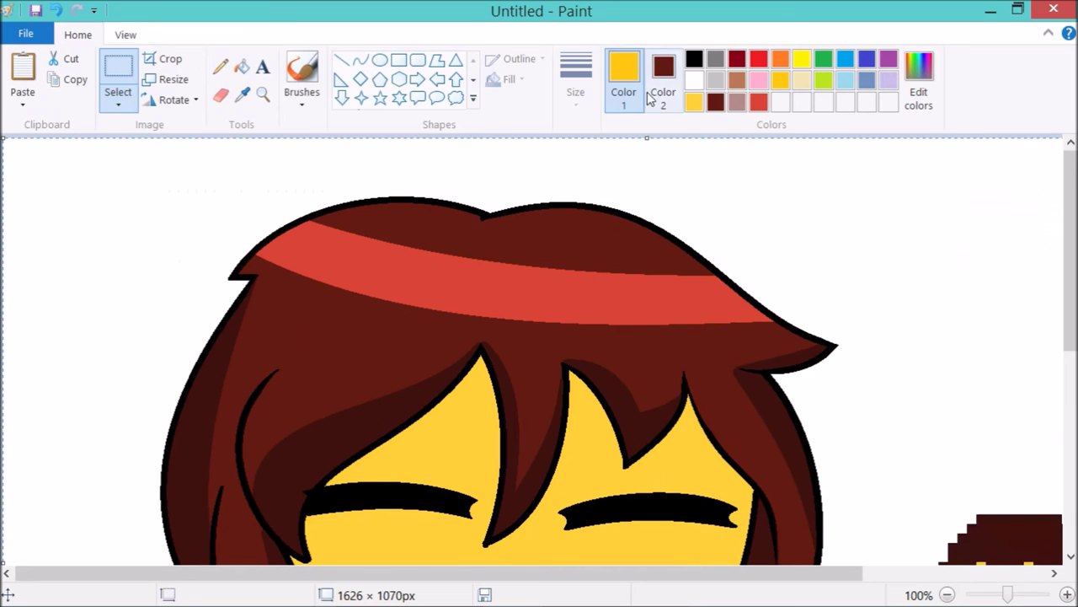
pyautogui.click(651, 96)
pyautogui.click(693, 101)
pyautogui.click(488, 264)
pyautogui.scroll(-10, 489, 265)
pyautogui.scroll(5, 177, 166)
pyautogui.scroll(2, 177, 167)
# - Close the outline of the hair strand above the right shoulder with a short black curve and touch it up with dark brown
pyautogui.click(125, 34)
pyautogui.scroll(-5, 481, 259)
pyautogui.click(77, 35)
pyautogui.click(262, 94)
pyautogui.click(702, 404)
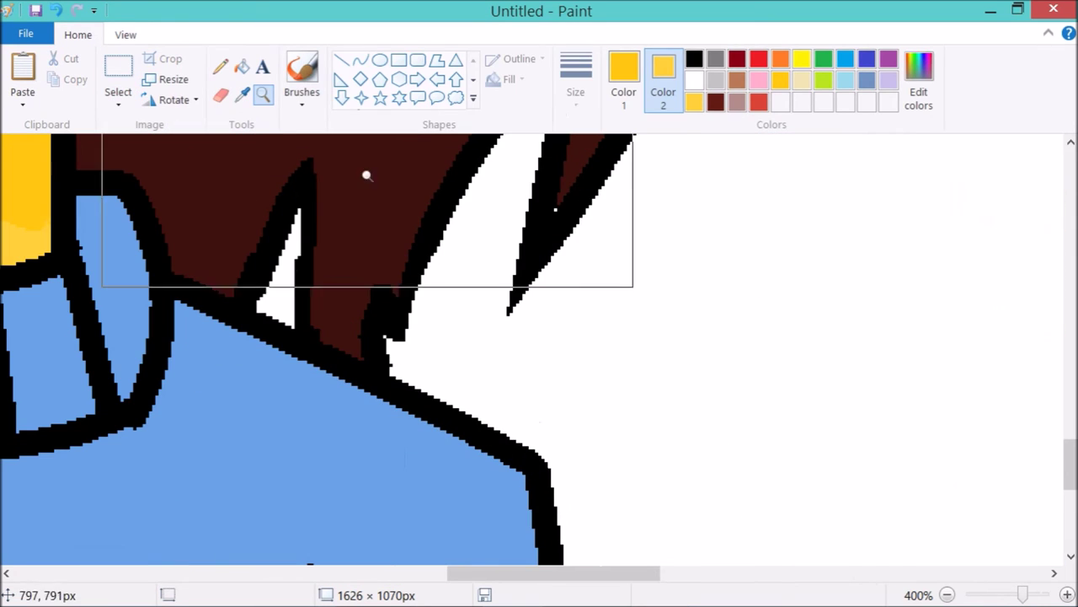
pyautogui.click(361, 60)
pyautogui.click(242, 93)
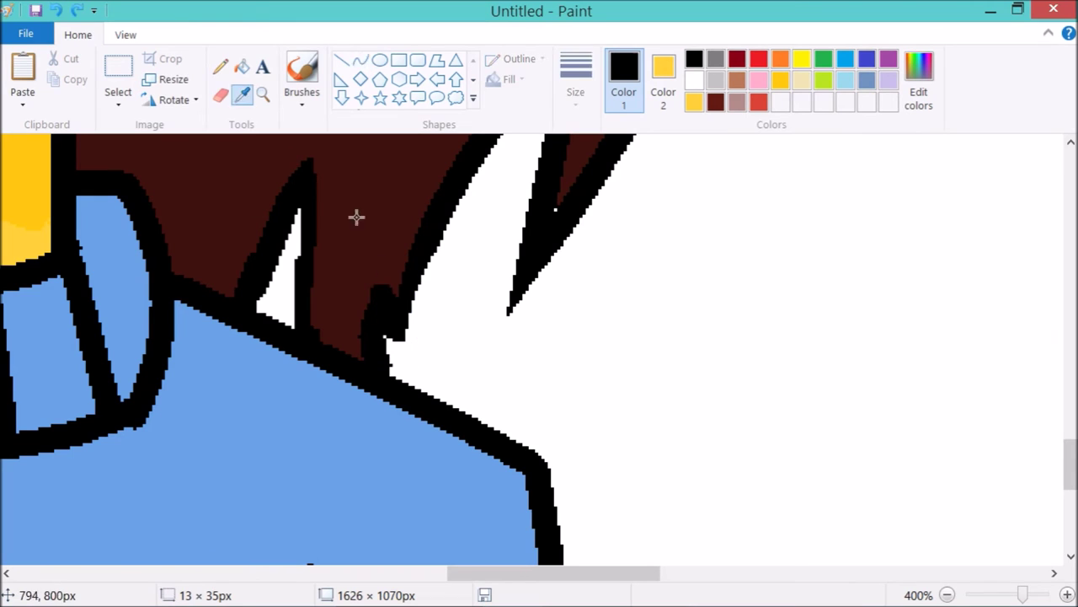
pyautogui.click(357, 216)
pyautogui.moveTo(370, 337); pyautogui.dragTo(368, 277)
pyautogui.click(262, 94)
pyautogui.rightClick(233, 166)
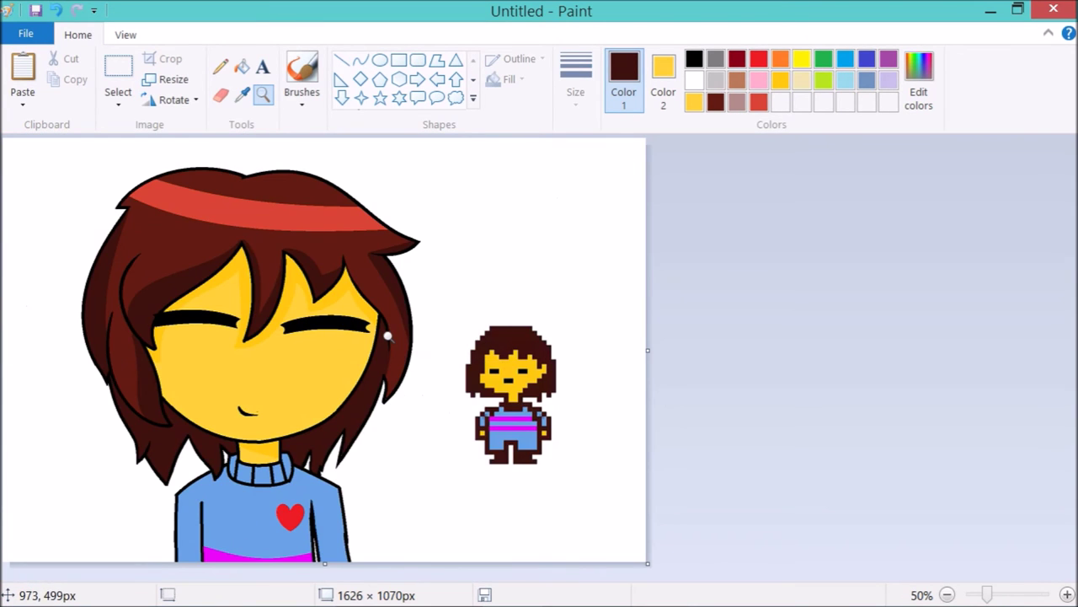
# - Set the secondary color to the sweater's light blue
pyautogui.click(396, 337)
pyautogui.click(118, 103)
pyautogui.click(144, 169)
pyautogui.click(241, 93)
pyautogui.rightClick(270, 438)
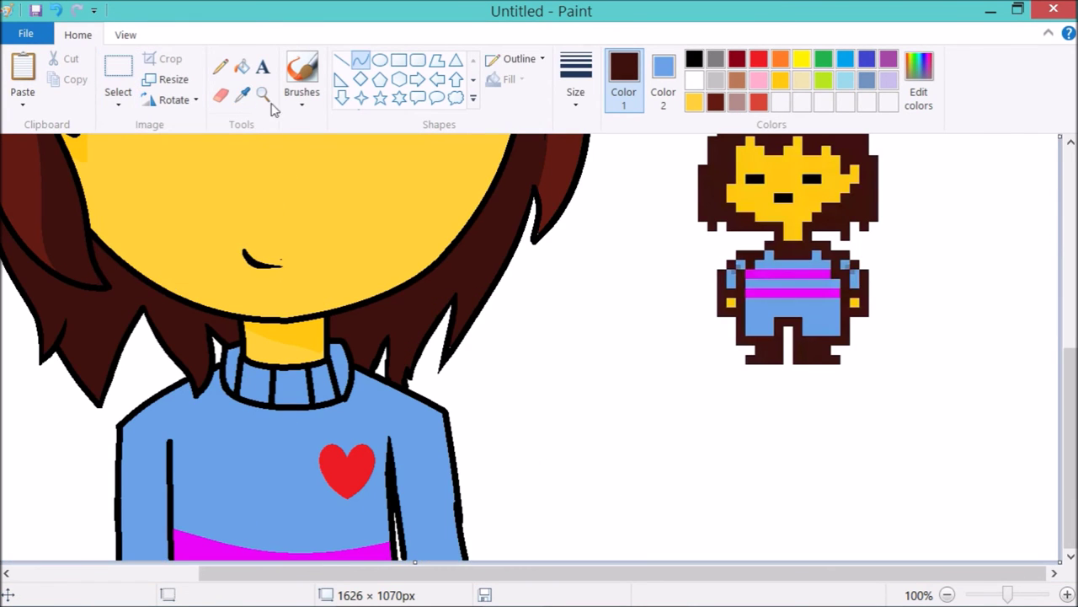
# - Sample a grey-blue from the sprite's sleeve and try shading along both inner arm lines of the sweater with translucent curves and fills
pyautogui.click(787, 270)
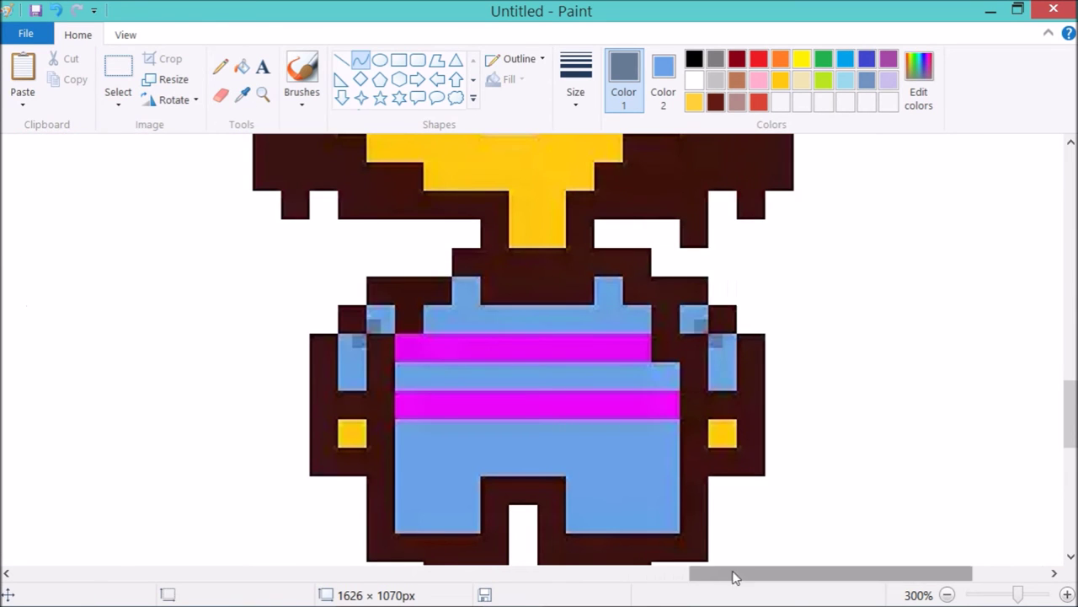
pyautogui.moveTo(735, 578); pyautogui.dragTo(406, 344)
pyautogui.moveTo(246, 211); pyautogui.dragTo(286, 558)
pyautogui.click(519, 58)
pyautogui.click(531, 147)
pyautogui.click(241, 68)
pyautogui.hotkey('ctrl', 'y')
pyautogui.hotkey('ctrl', 'y')
pyautogui.hotkey('ctrl', 'y')
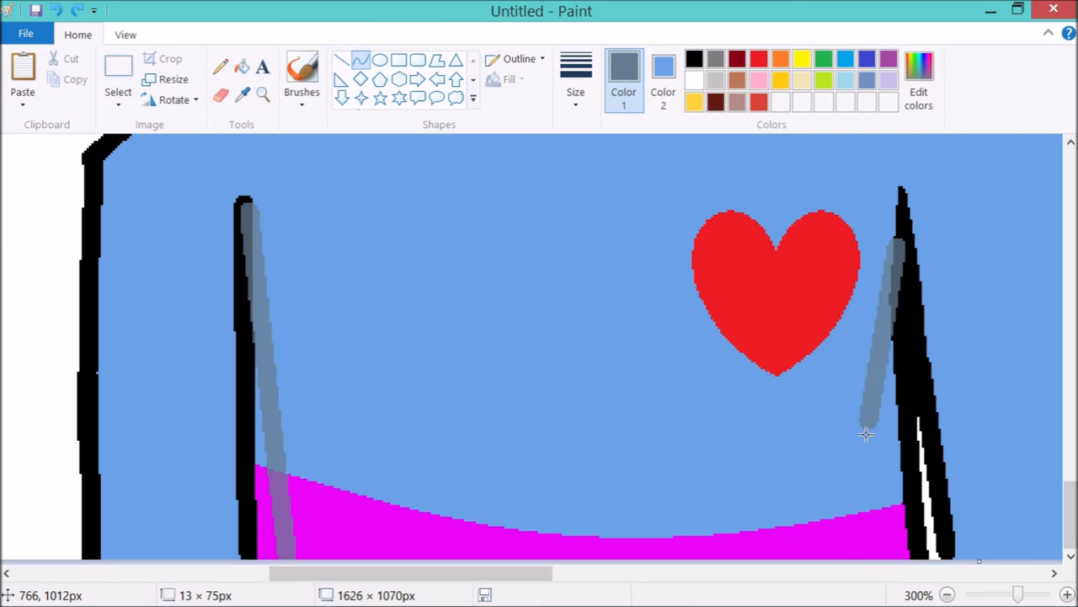
pyautogui.click(242, 93)
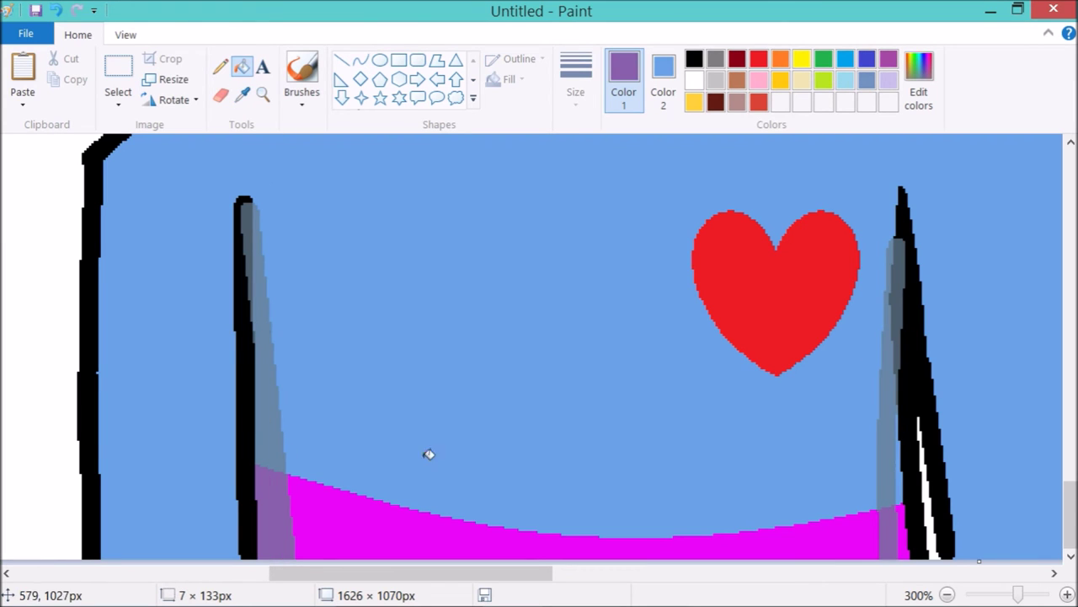
# - Undo the translucent shading on the sweater and stripe
pyautogui.click(63, 16)
pyautogui.click(63, 15)
pyautogui.click(76, 10)
pyautogui.click(56, 11)
# - Sample the muted blue shade on the pixel sprite's sleeve as the primary color
pyautogui.click(1059, 481)
pyautogui.click(575, 80)
pyautogui.click(262, 94)
pyautogui.rightClick(233, 248)
pyautogui.rightClick(233, 248)
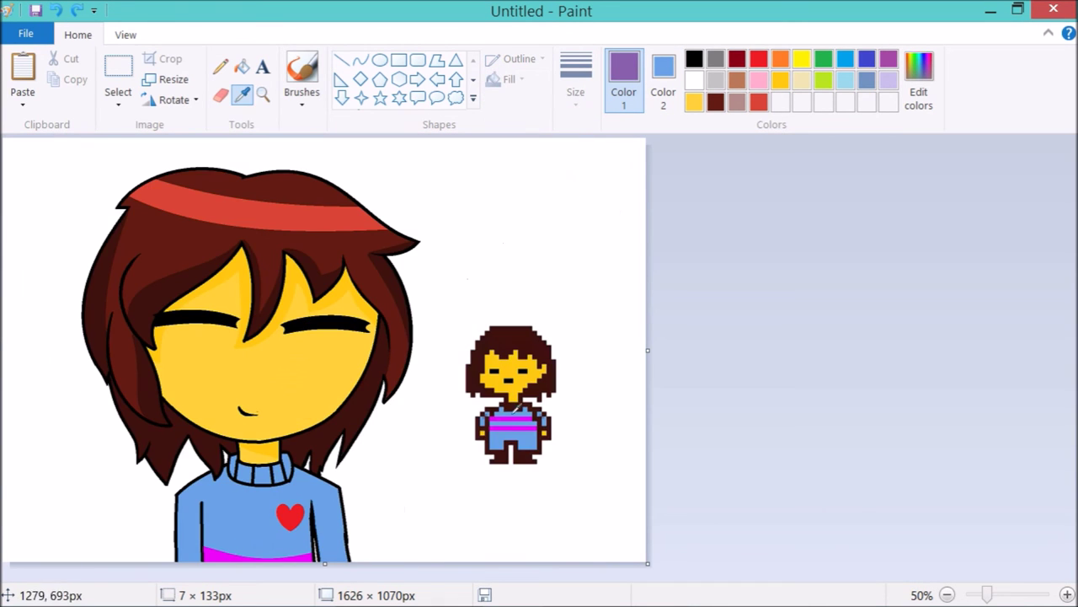
pyautogui.click(384, 379)
pyautogui.click(809, 329)
pyautogui.click(756, 341)
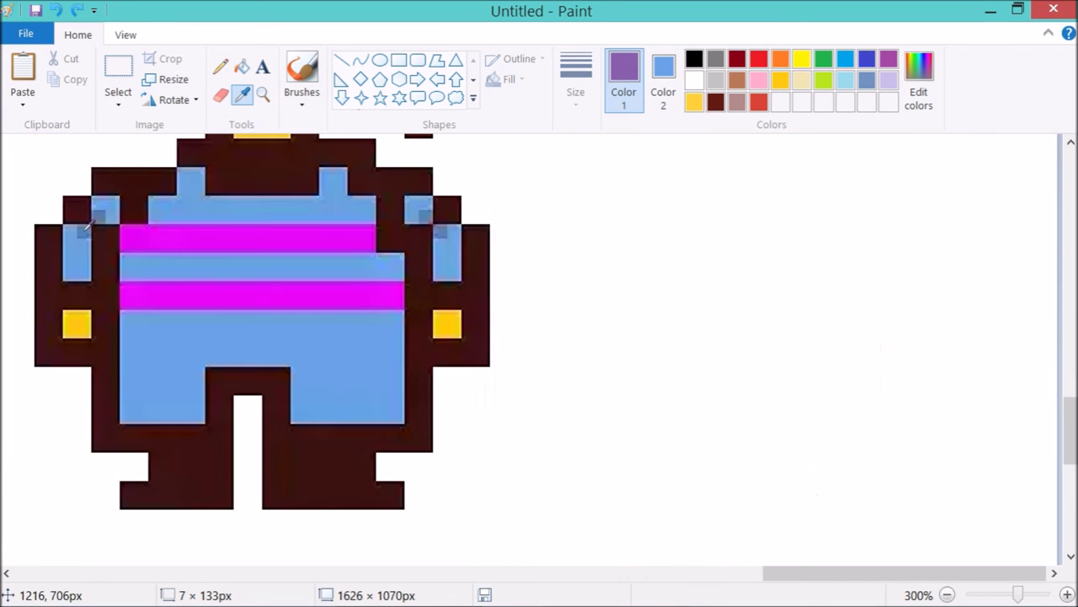
# - Draw a muted blue shadow curve along the upper edge of the sweater collar and fill the area above it
pyautogui.click(732, 573)
pyautogui.moveTo(326, 244); pyautogui.dragTo(687, 226)
pyautogui.moveTo(506, 238); pyautogui.dragTo(469, 337)
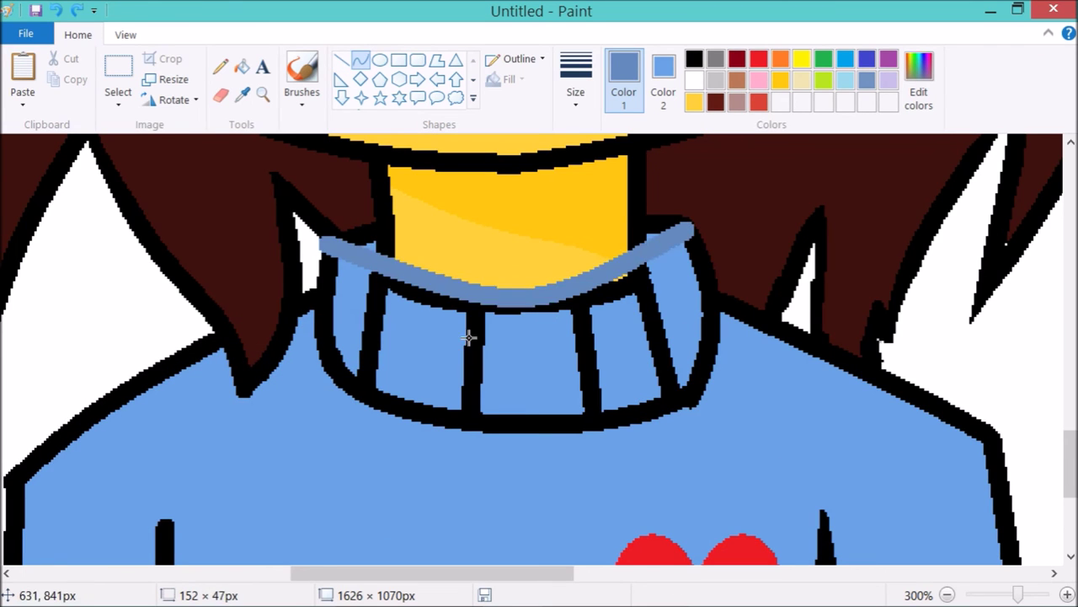
pyautogui.click(242, 67)
pyautogui.click(596, 315)
# - Draw a muted blue shadow curve along the sweater's left shoulder below the hair and fill the area up to the outline
pyautogui.click(262, 94)
pyautogui.rightClick(185, 337)
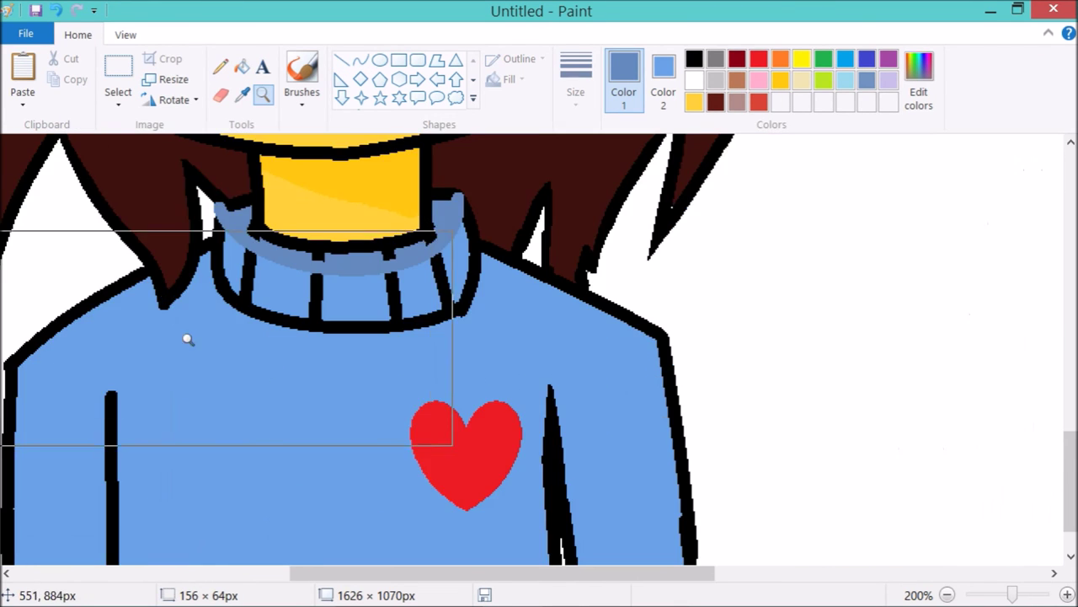
pyautogui.click(186, 337)
pyautogui.click(341, 59)
pyautogui.moveTo(455, 215)
pyautogui.mouseDown()
pyautogui.moveTo(122, 414)
pyautogui.moveTo(414, 256)
pyautogui.moveTo(113, 416)
pyautogui.mouseUp()
pyautogui.click(361, 60)
pyautogui.moveTo(228, 337)
pyautogui.mouseDown()
pyautogui.moveTo(465, 312)
pyautogui.moveTo(367, 327)
pyautogui.mouseUp()
pyautogui.click(241, 66)
pyautogui.click(253, 297)
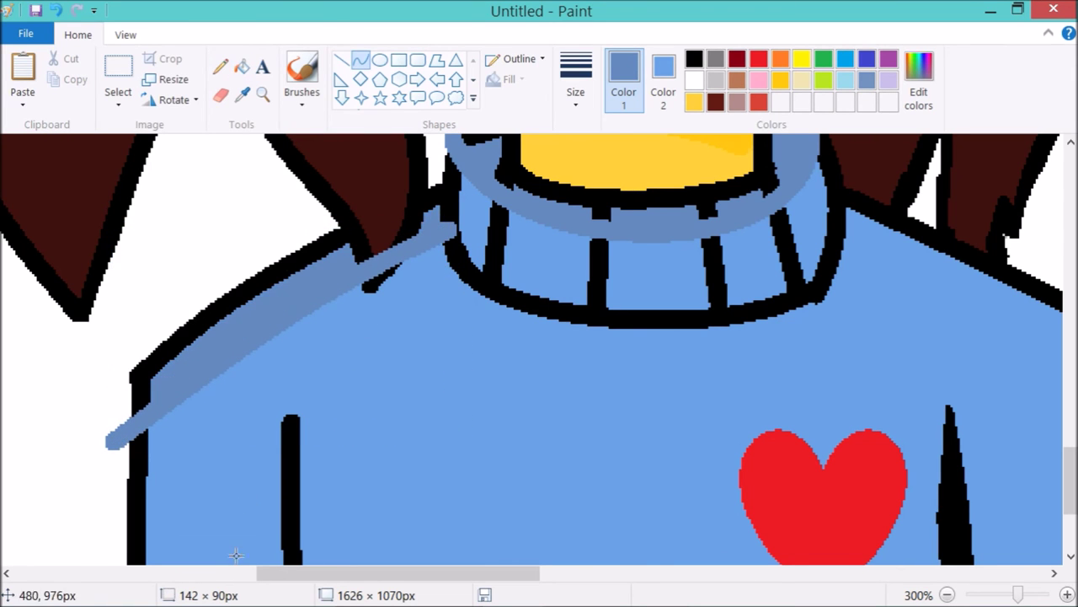
# - Draw a short muted blue shadow curve on the right shoulder beside the collar
pyautogui.hscroll(5, 236, 555)
pyautogui.moveTo(528, 240); pyautogui.dragTo(595, 256)
pyautogui.click(360, 60)
# - Draw a muted blue shadow curve down the outer edge of the left sleeve and fill the strip beside the outline
pyautogui.hscroll(-8, 540, 346)
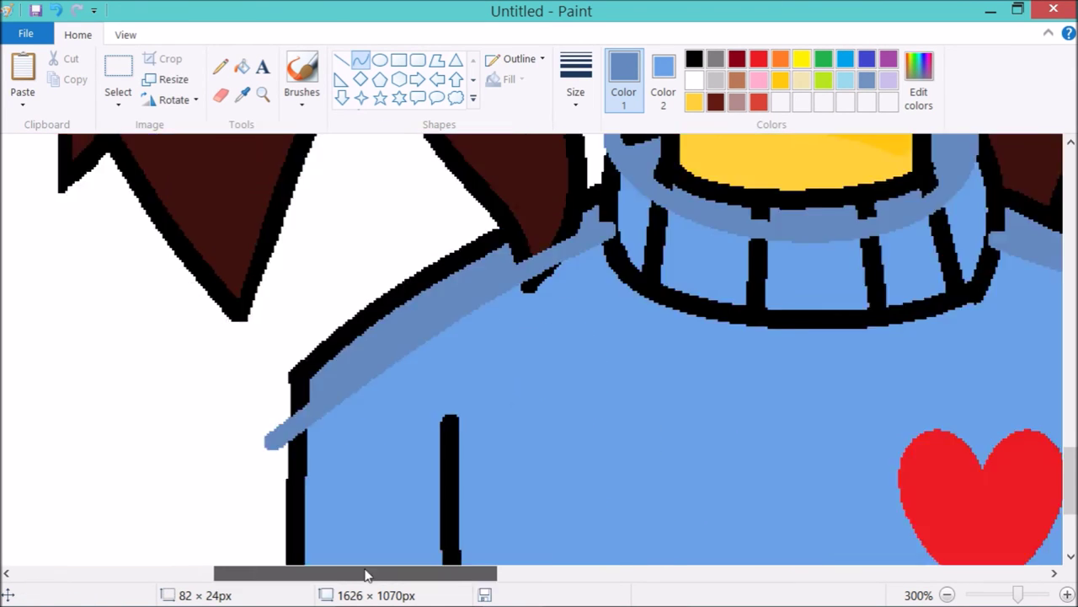
pyautogui.scroll(-3, 539, 345)
pyautogui.moveTo(484, 187); pyautogui.dragTo(499, 558)
pyautogui.moveTo(488, 363); pyautogui.dragTo(482, 424)
pyautogui.click(242, 66)
pyautogui.click(465, 379)
# - Draw a slanted muted blue shadow curve beside the left inner arm line of the sweater and fill the gap
pyautogui.click(263, 93)
pyautogui.rightClick(354, 429)
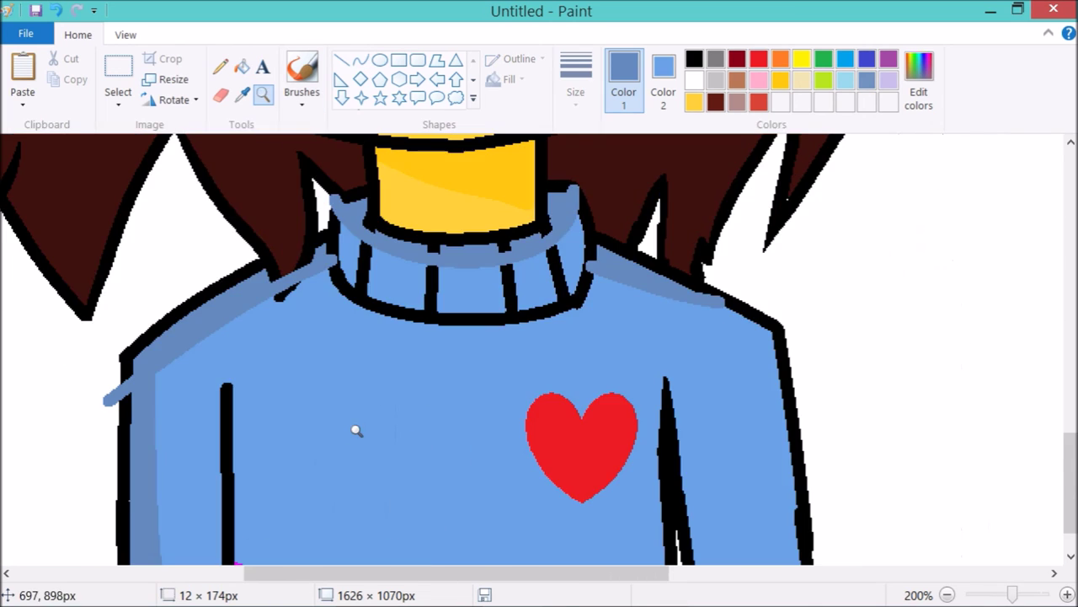
pyautogui.click(354, 429)
pyautogui.click(361, 60)
pyautogui.moveTo(200, 204); pyautogui.dragTo(229, 540)
pyautogui.click(263, 94)
pyautogui.rightClick(215, 380)
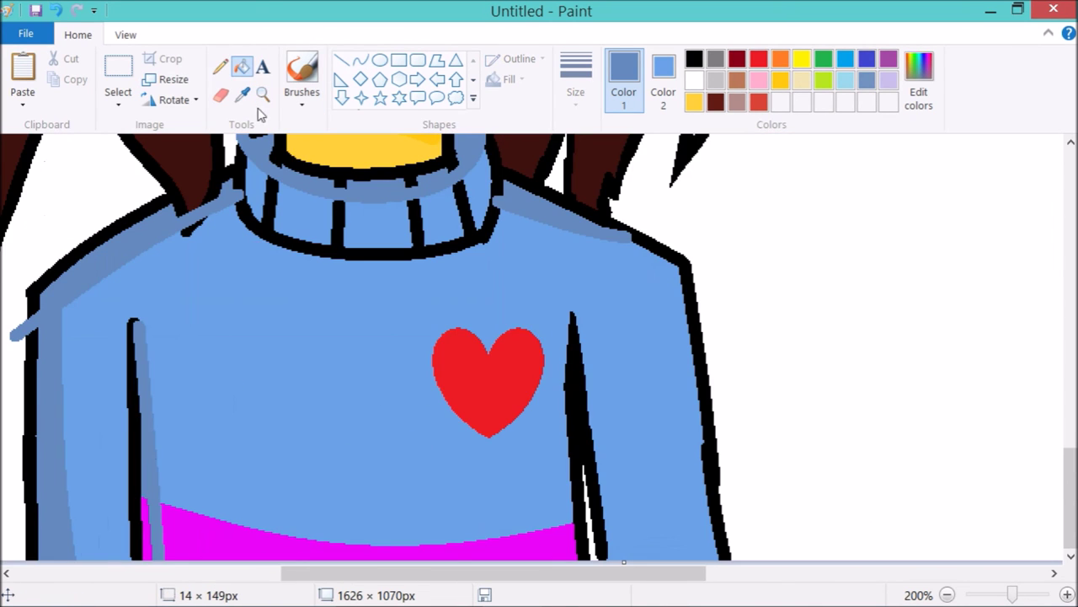
# - Mix a darker magenta with RGB 194, 4, 204 from the stripe color and set the secondary color to the stripe's magenta
pyautogui.hotkey('ctrl', 'pagedown')
pyautogui.hotkey('ctrl', 'pagedown')
pyautogui.hotkey('ctrl', 'a')
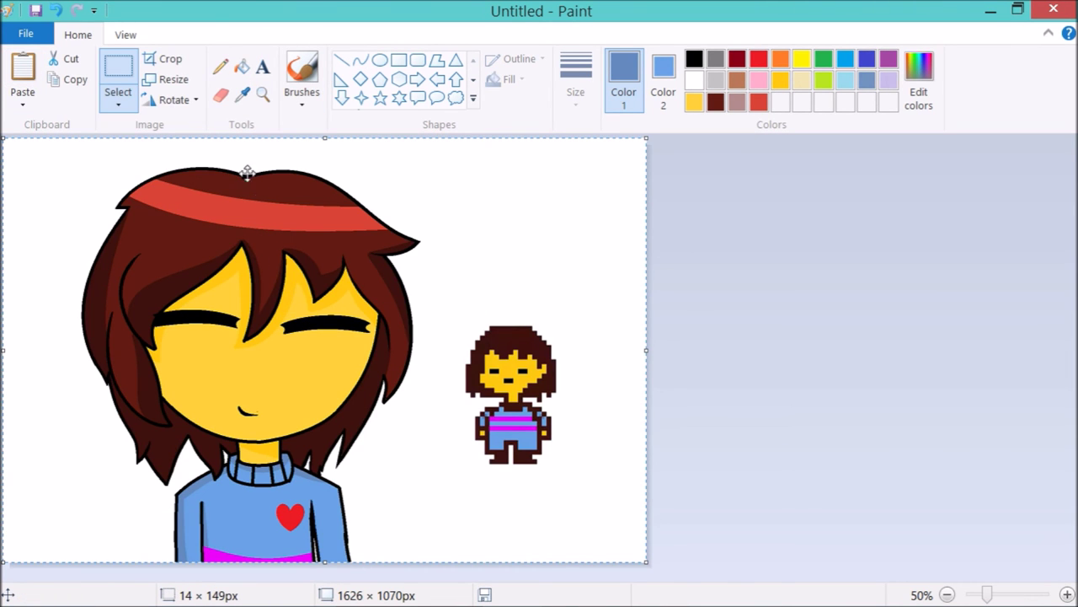
pyautogui.click(241, 498)
pyautogui.click(934, 78)
pyautogui.click(752, 284)
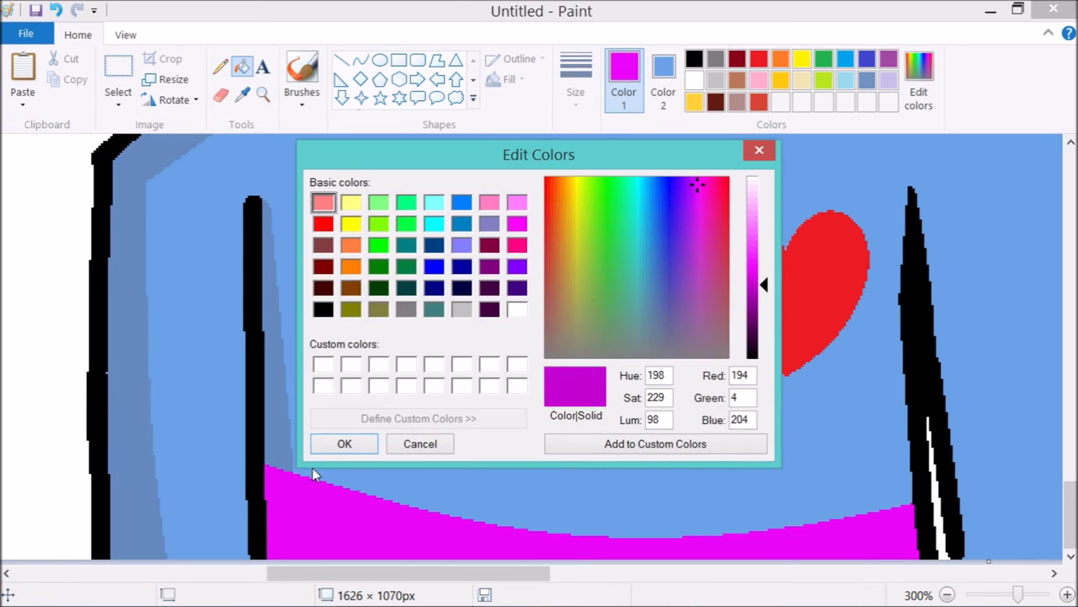
pyautogui.click(345, 443)
pyautogui.click(118, 104)
pyautogui.click(143, 207)
pyautogui.click(221, 95)
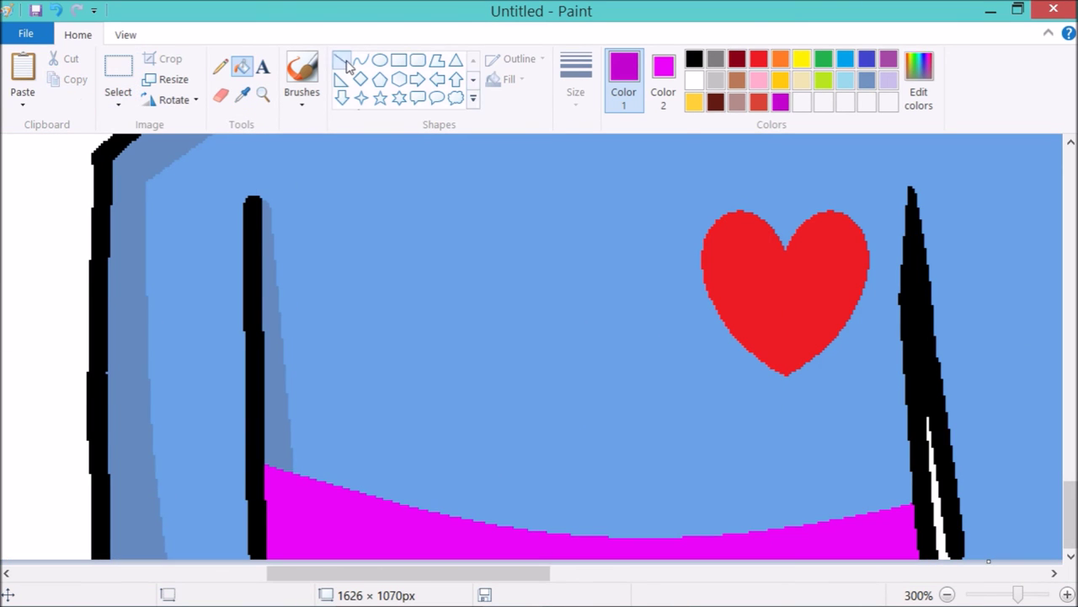
# - Try shading the left end of the magenta stripe with the darker magenta
pyautogui.click(341, 59)
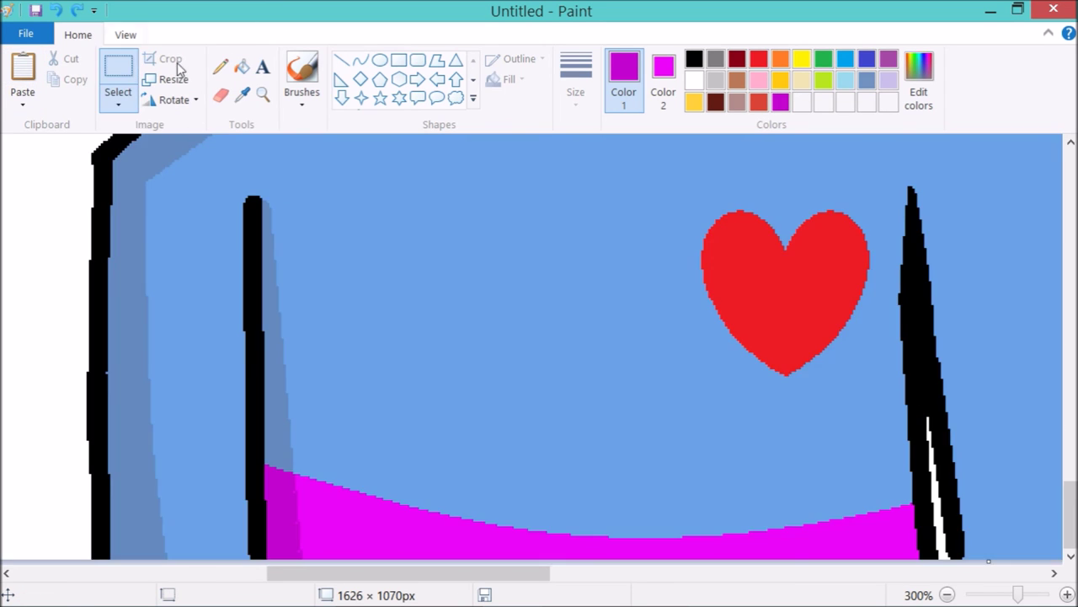
pyautogui.scroll(5, 246, 393)
pyautogui.click(55, 11)
# - Continue the inner arm shadow across the left end of the magenta stripe with a short dark magenta line
pyautogui.scroll(-3, 138, 447)
pyautogui.click(342, 59)
pyautogui.click(575, 84)
pyautogui.click(590, 213)
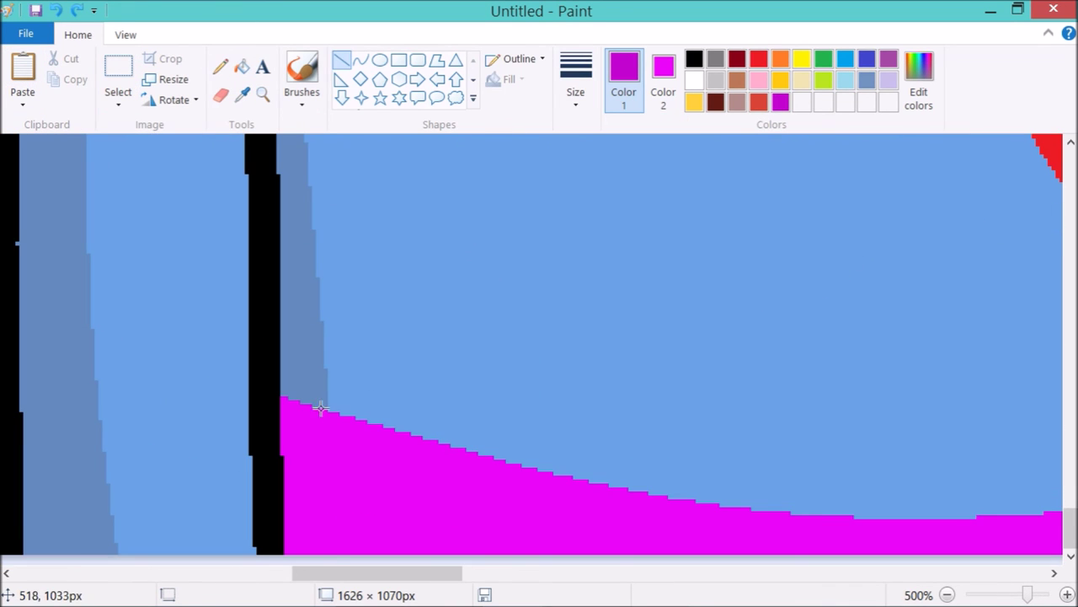
pyautogui.moveTo(319, 408); pyautogui.dragTo(322, 488)
pyautogui.scroll(-5, 323, 489)
pyautogui.hotkey('ctrl', 'a')
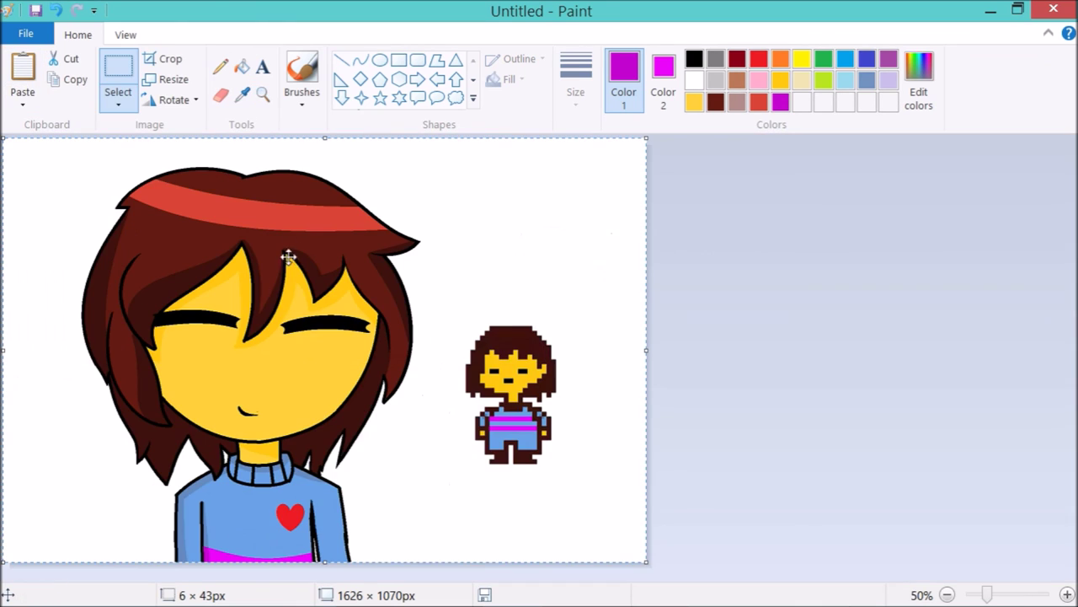
# - Sample the golden yellow of the face shadows and touch up the shadows around the bangs with short curves
pyautogui.moveTo(434, 601)
pyautogui.click(263, 94)
pyautogui.click(433, 356)
pyautogui.click(421, 299)
pyautogui.click(243, 94)
pyautogui.click(374, 308)
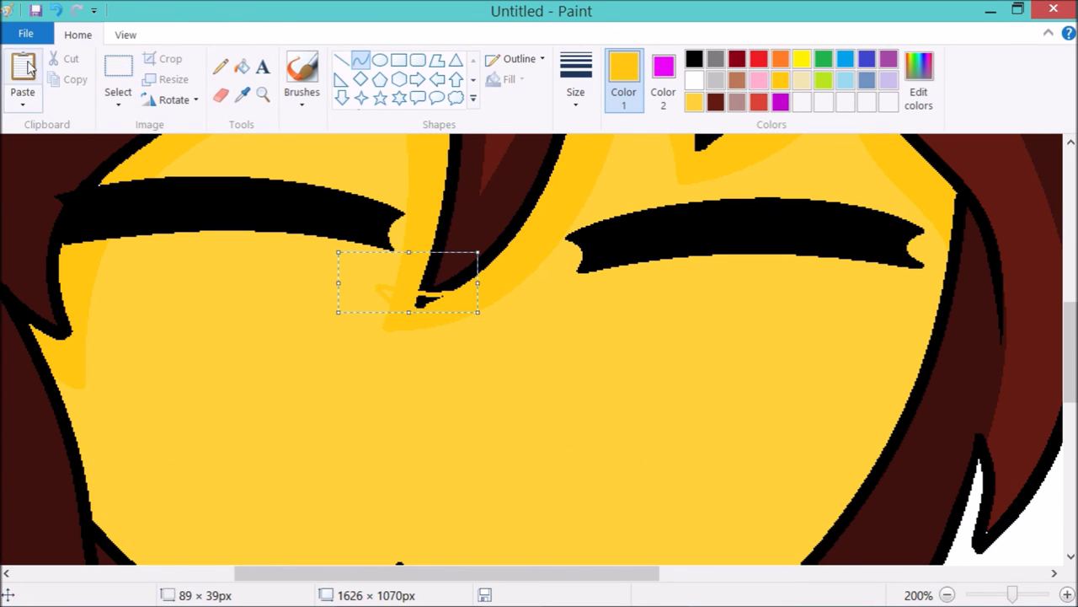
pyautogui.scroll(1, 505, 318)
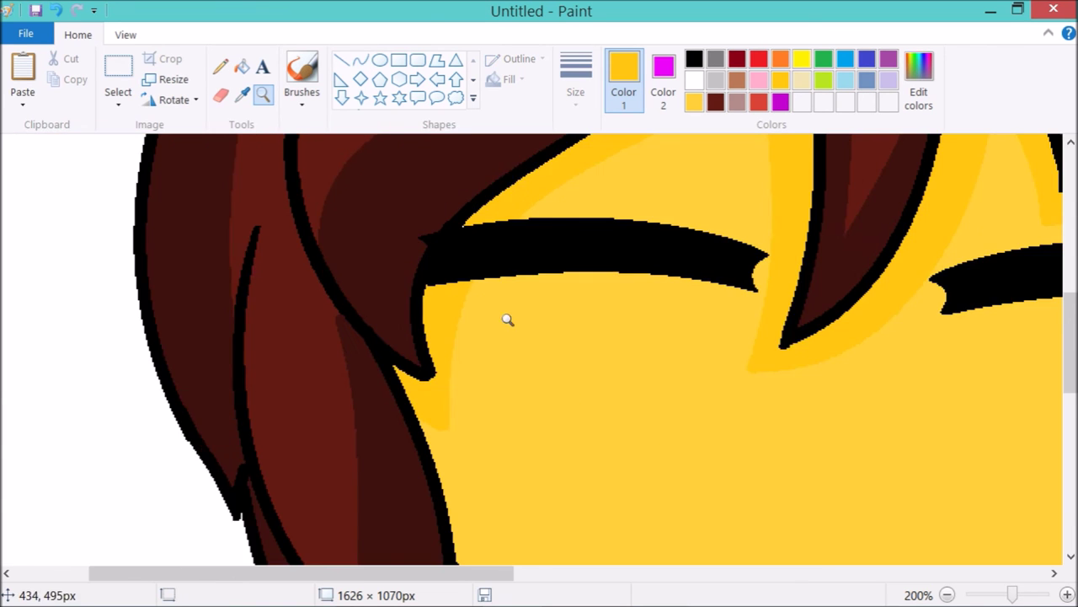
pyautogui.click(576, 84)
pyautogui.click(597, 224)
pyautogui.moveTo(313, 242); pyautogui.dragTo(281, 350)
# - Set both colors to white and delete the pixel sprite reference from the canvas
pyautogui.click(259, 94)
pyautogui.rightClick(391, 284)
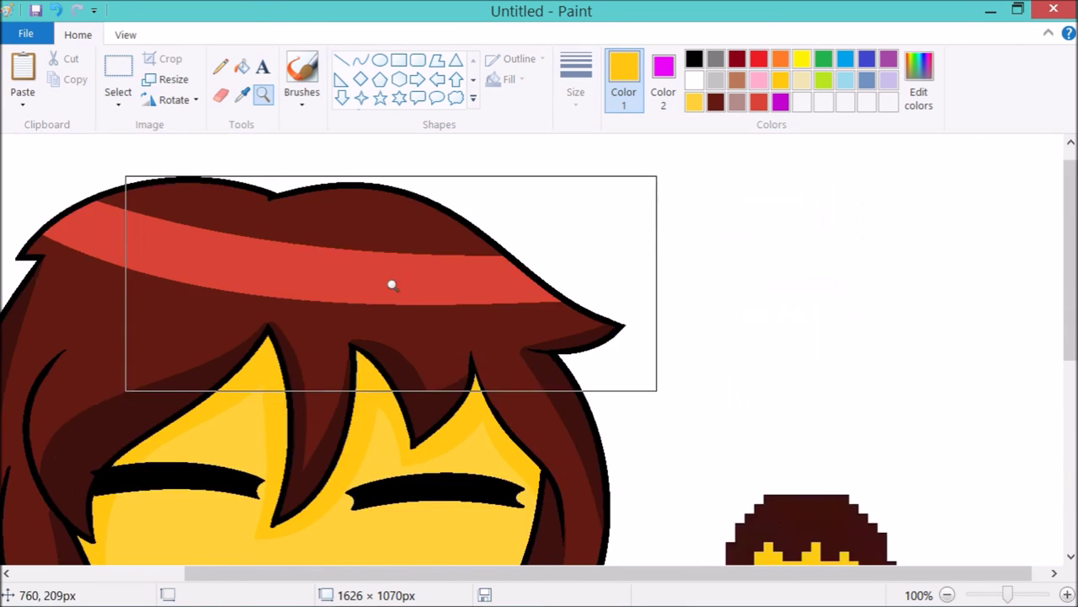
pyautogui.rightClick(180, 257)
pyautogui.click(118, 84)
pyautogui.click(663, 84)
pyautogui.click(694, 80)
pyautogui.click(624, 84)
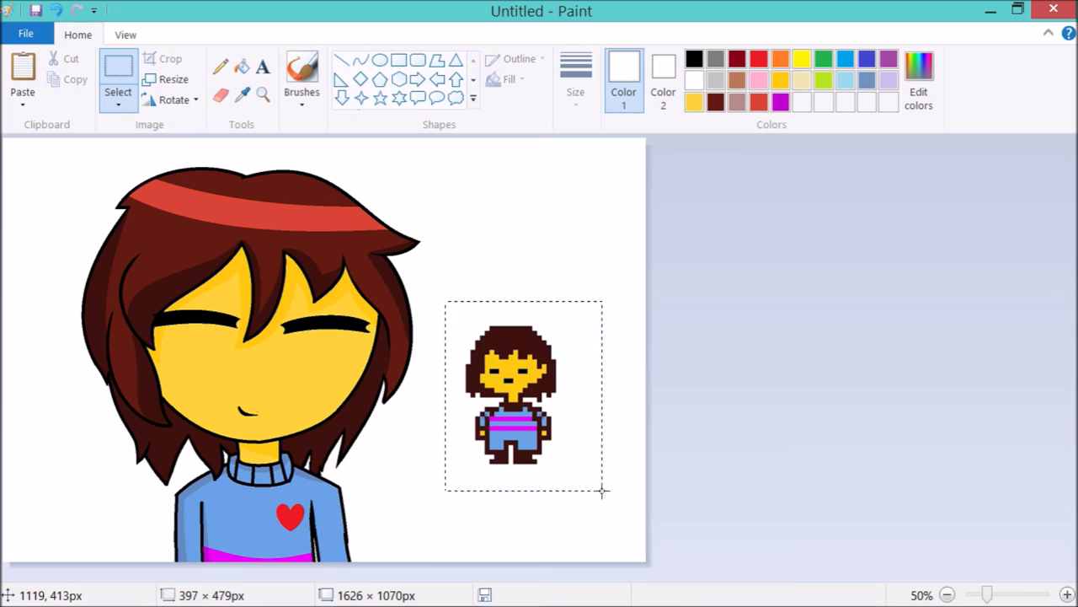
pyautogui.press('Delete')
# - Add the text "Frisk" in dark red in a text box beside the character
pyautogui.click(242, 67)
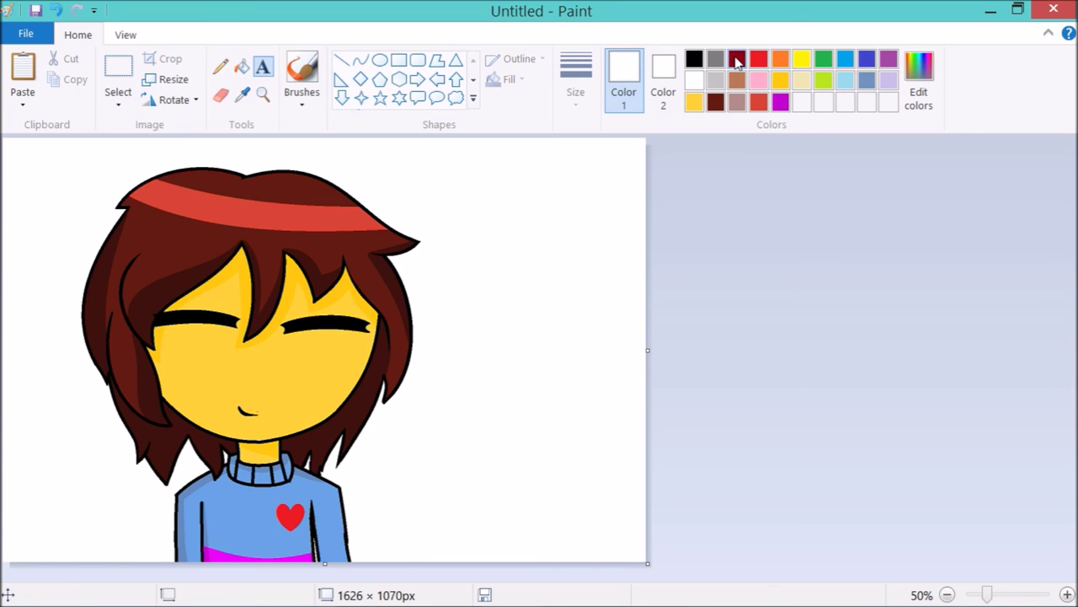
pyautogui.click(737, 61)
pyautogui.click(262, 66)
pyautogui.moveTo(412, 340); pyautogui.dragTo(647, 426)
pyautogui.click(203, 66)
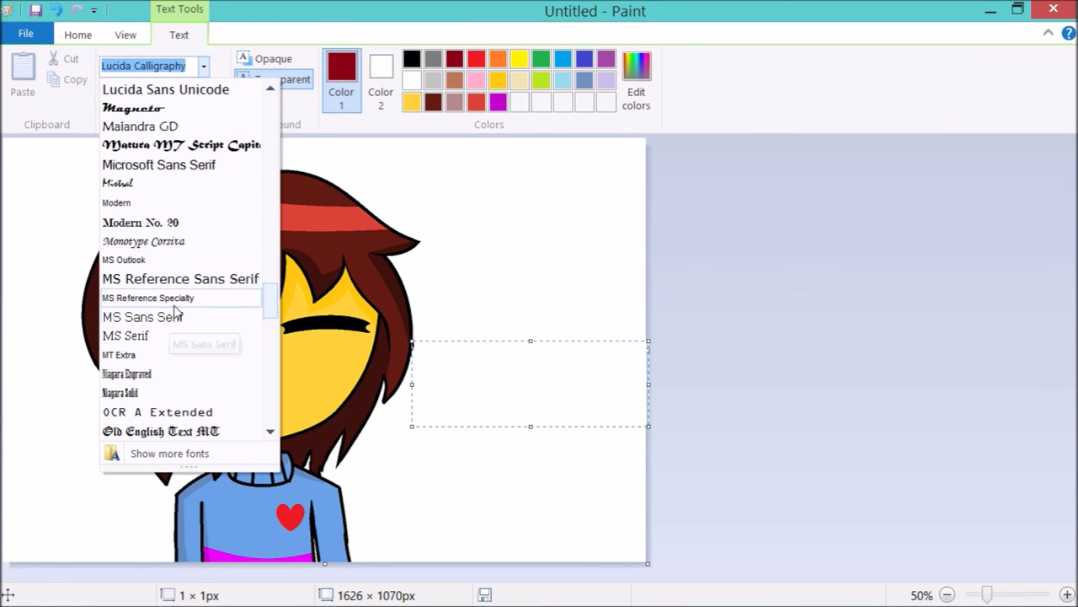
pyautogui.click(173, 306)
# - Select the text "Frisk" and change its font and size
pyautogui.moveTo(517, 375); pyautogui.dragTo(414, 361)
pyautogui.click(203, 66)
pyautogui.click(178, 412)
pyautogui.click(131, 94)
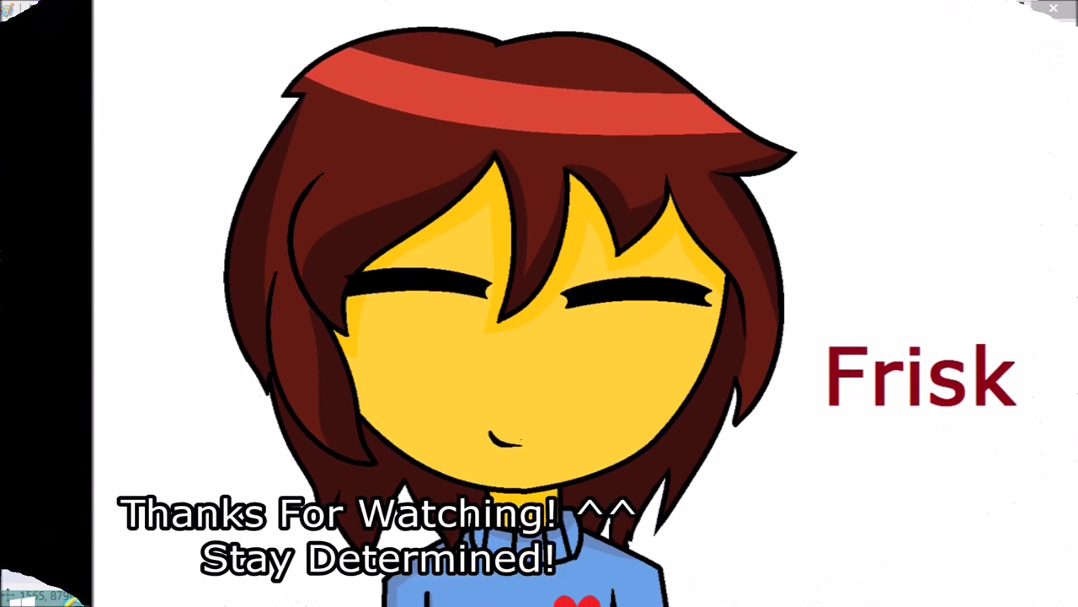